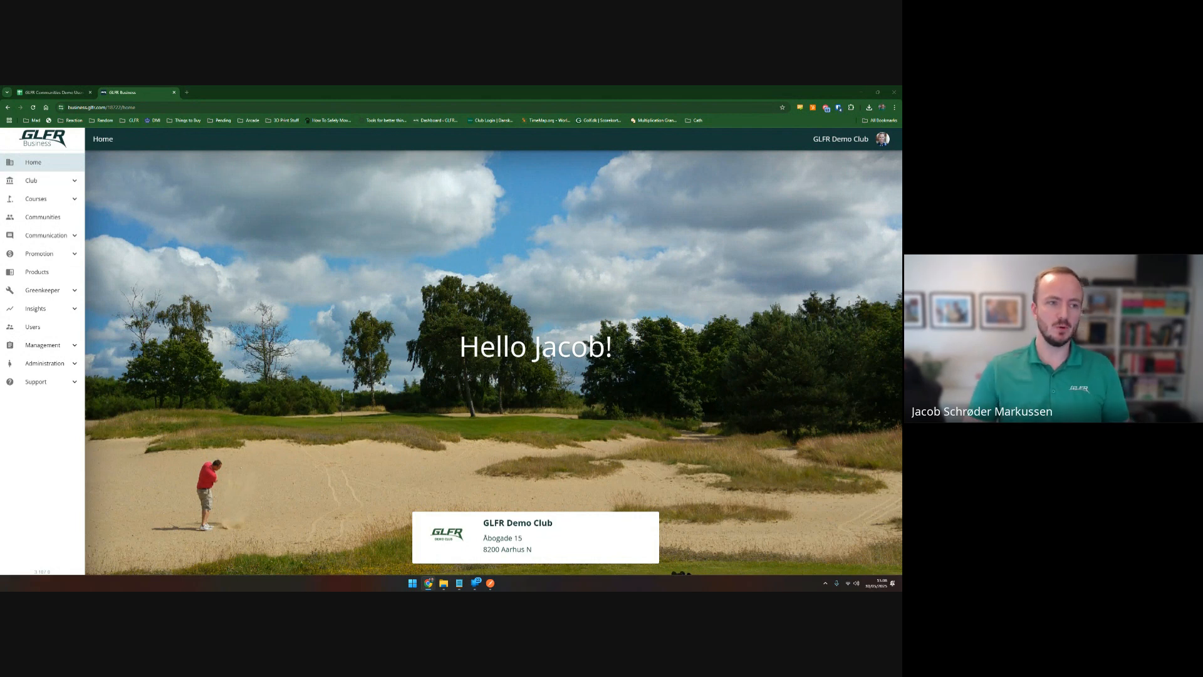
Expand Club in the sidebar to show its sub-pages, including Members Import.
left_click(35, 180)
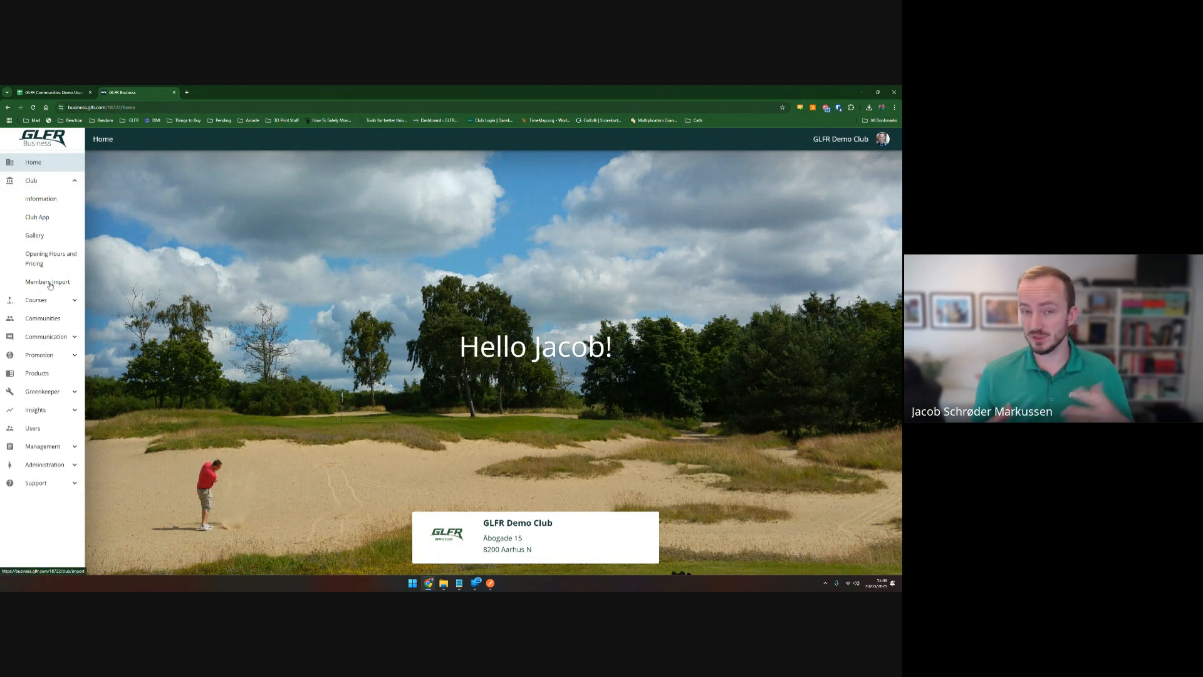
Open the Golfers of GLFR community from the club's Communities list.
left_click(42, 320)
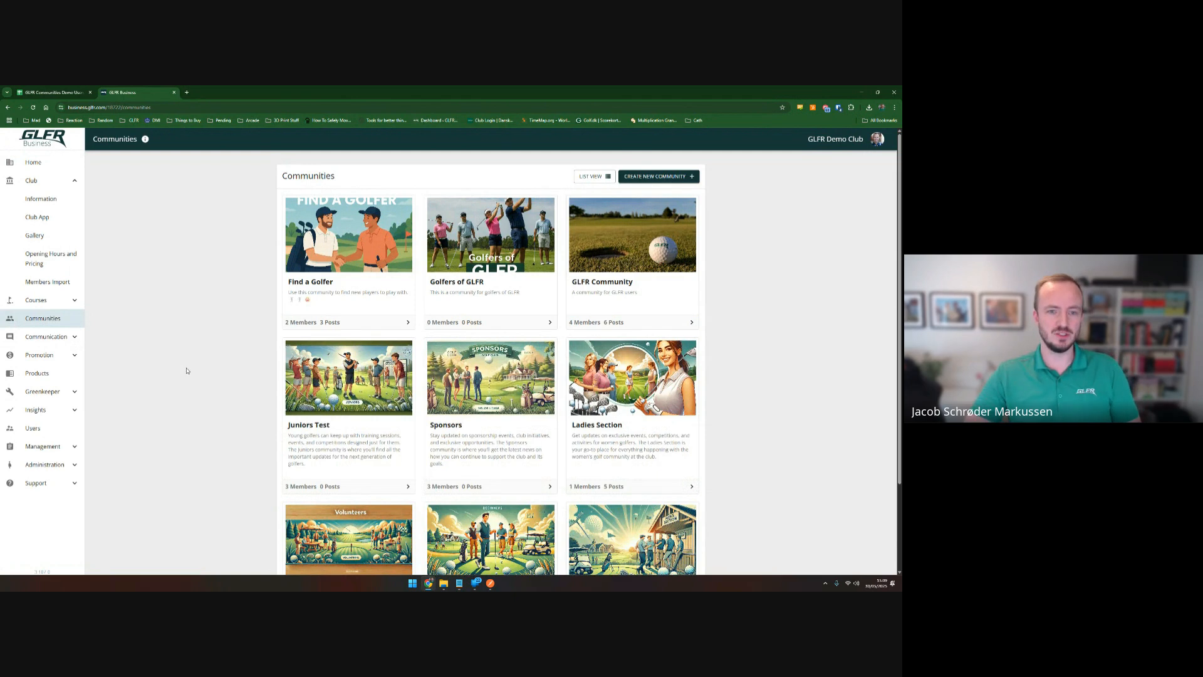
left_click(481, 248)
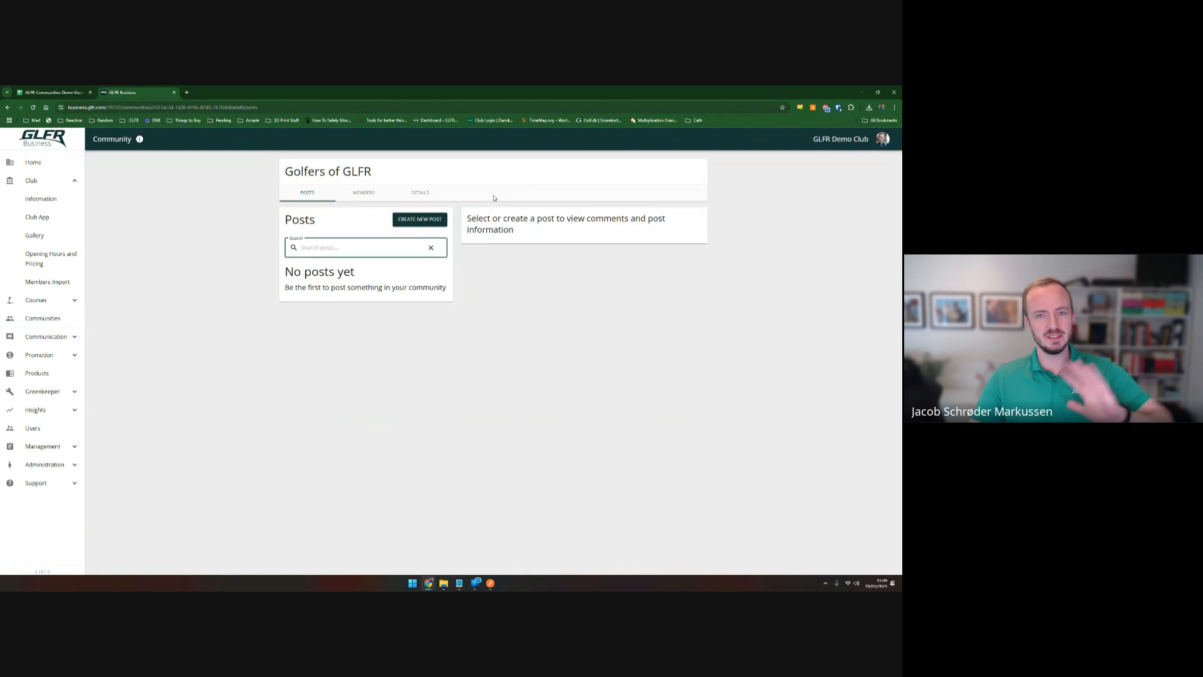
Switch the Golfers of GLFR community page to its empty Members tab.
left_click(370, 196)
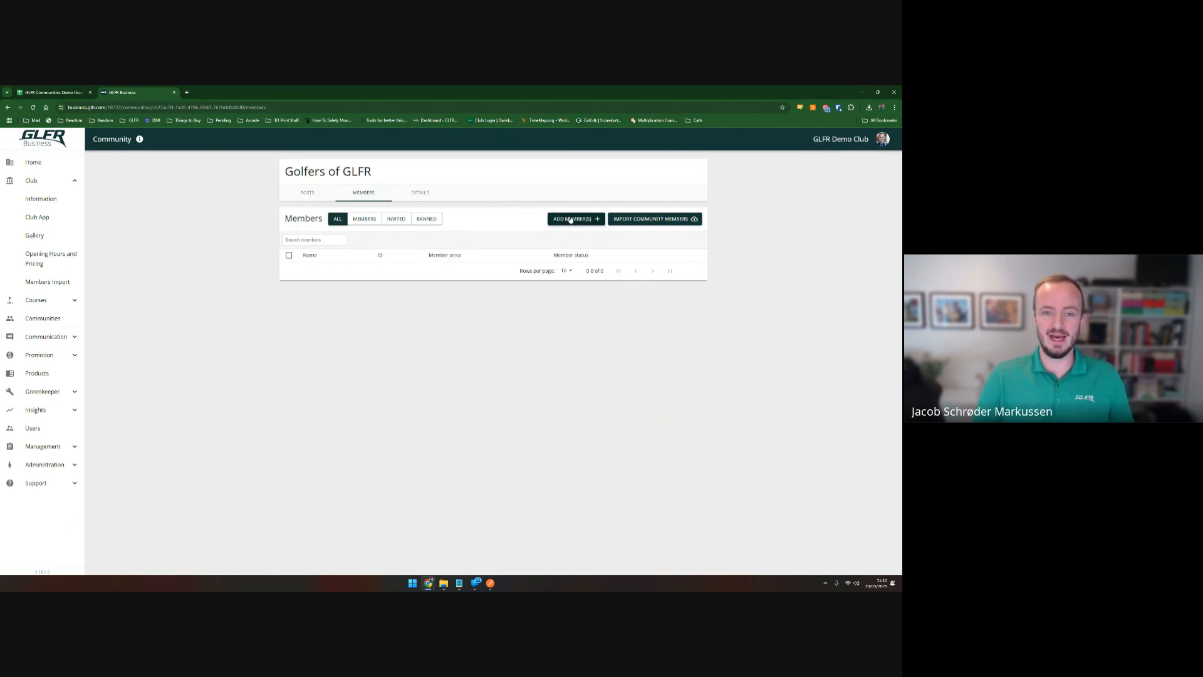
Import the 'GLFR Communities Demo Users for import' .xlsx from Downloads, then view that spreadsheet.
left_click(636, 221)
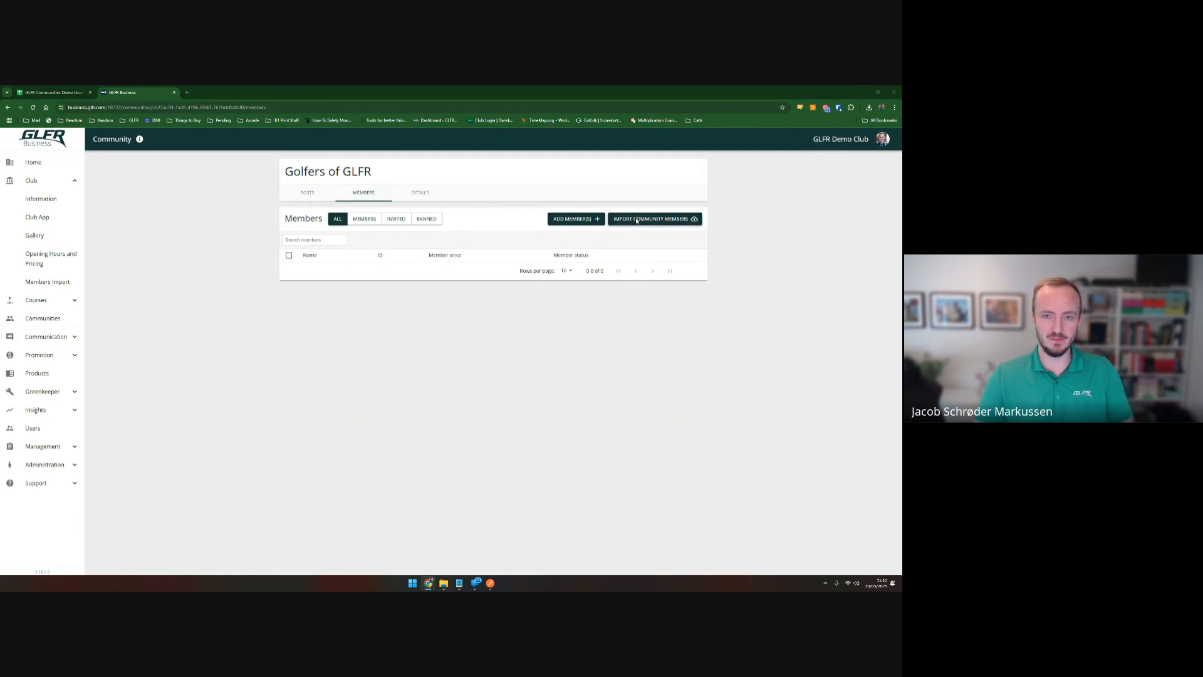
left_click(150, 152)
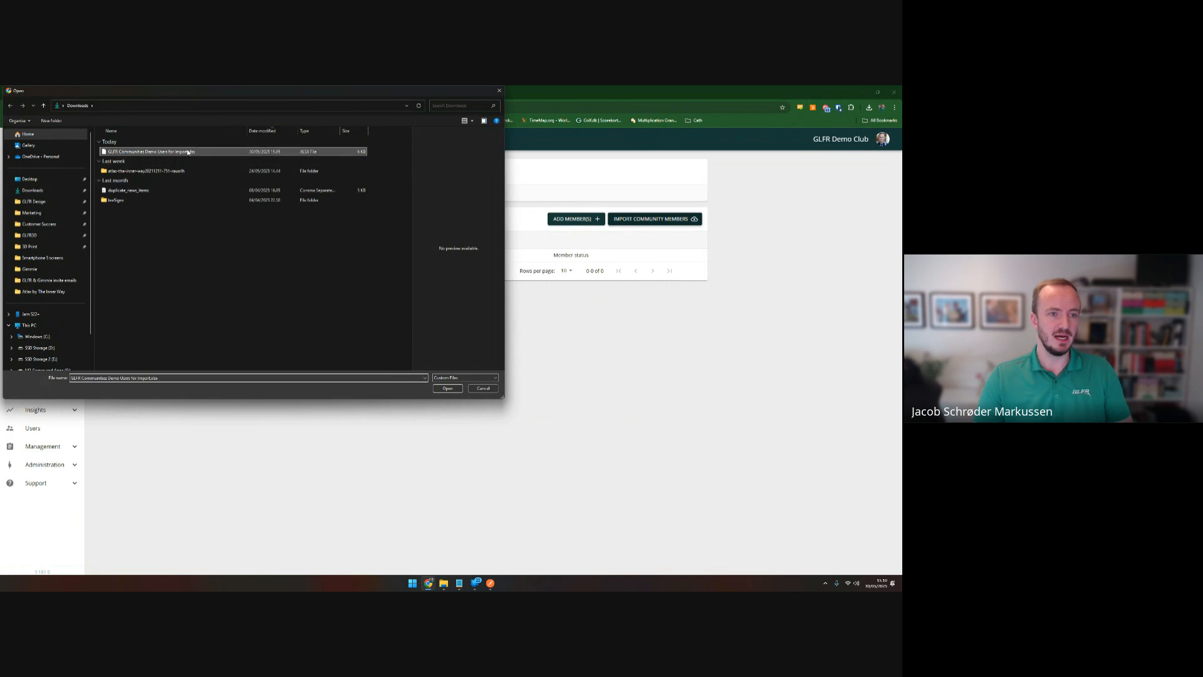
left_click(449, 389)
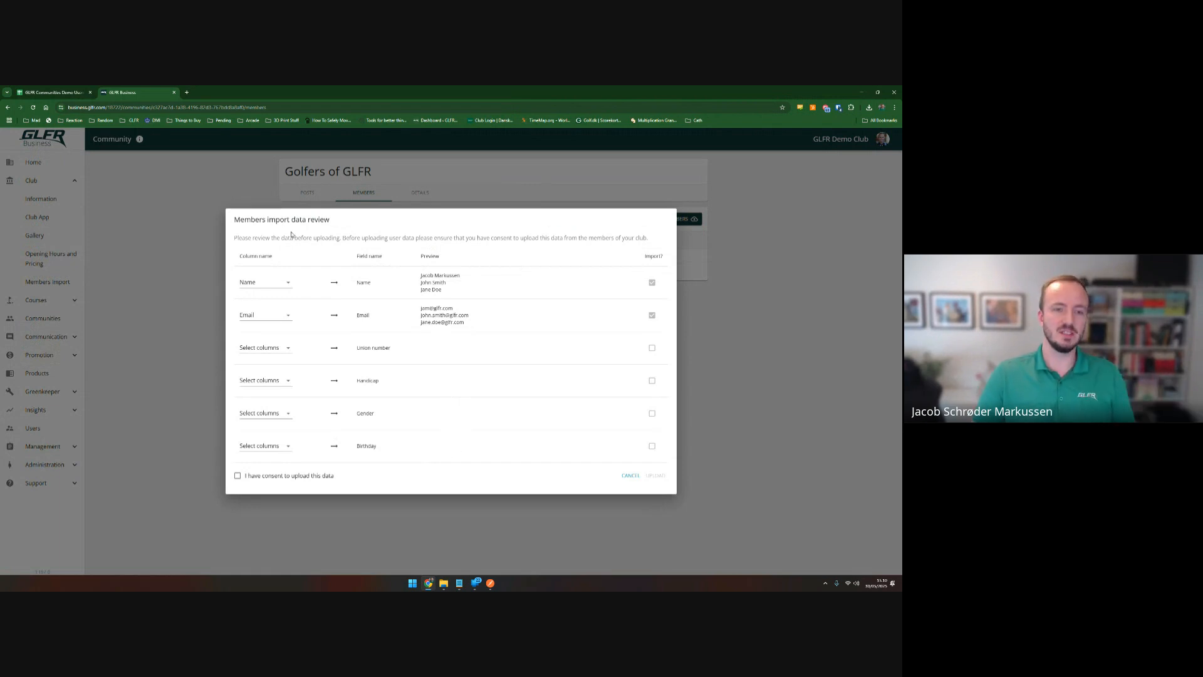
left_click(46, 92)
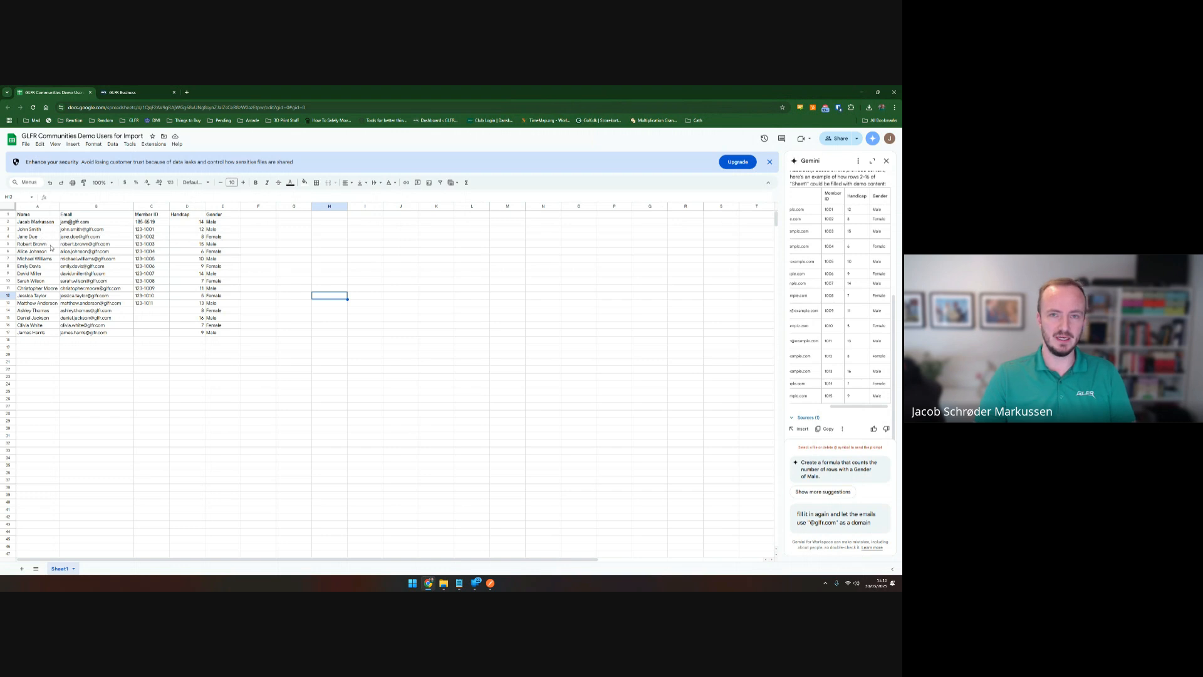
left_click(91, 216)
left_click(154, 214)
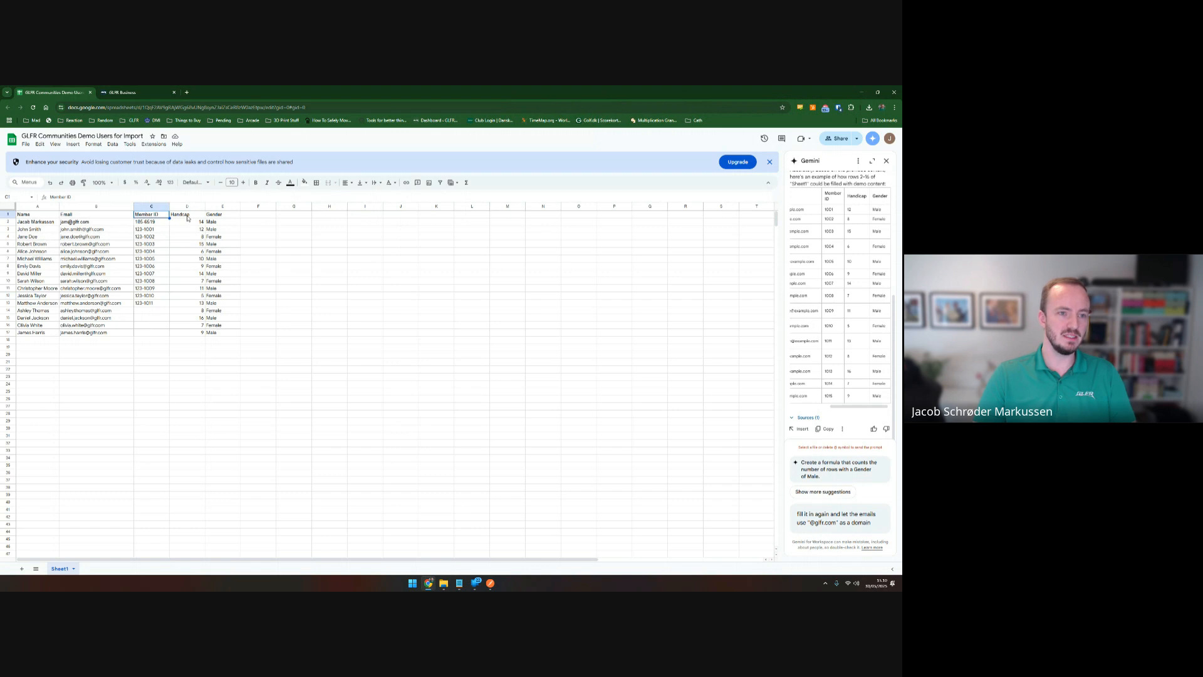
left_click(188, 216)
left_click(222, 217)
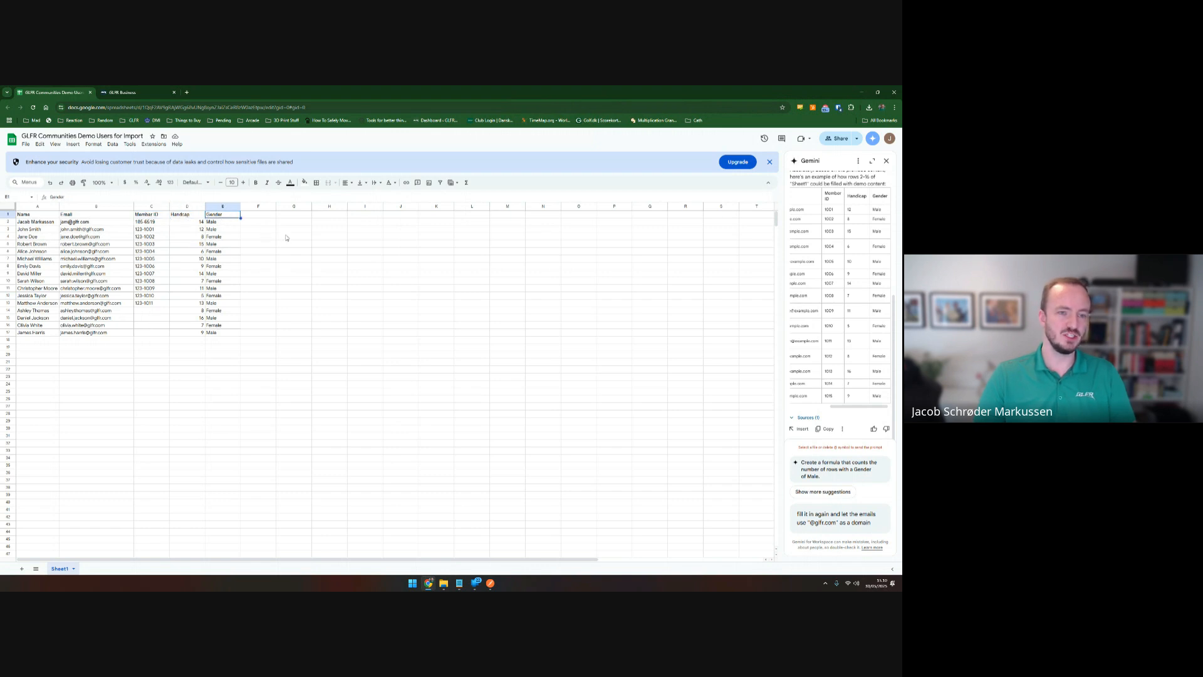
left_click(178, 215)
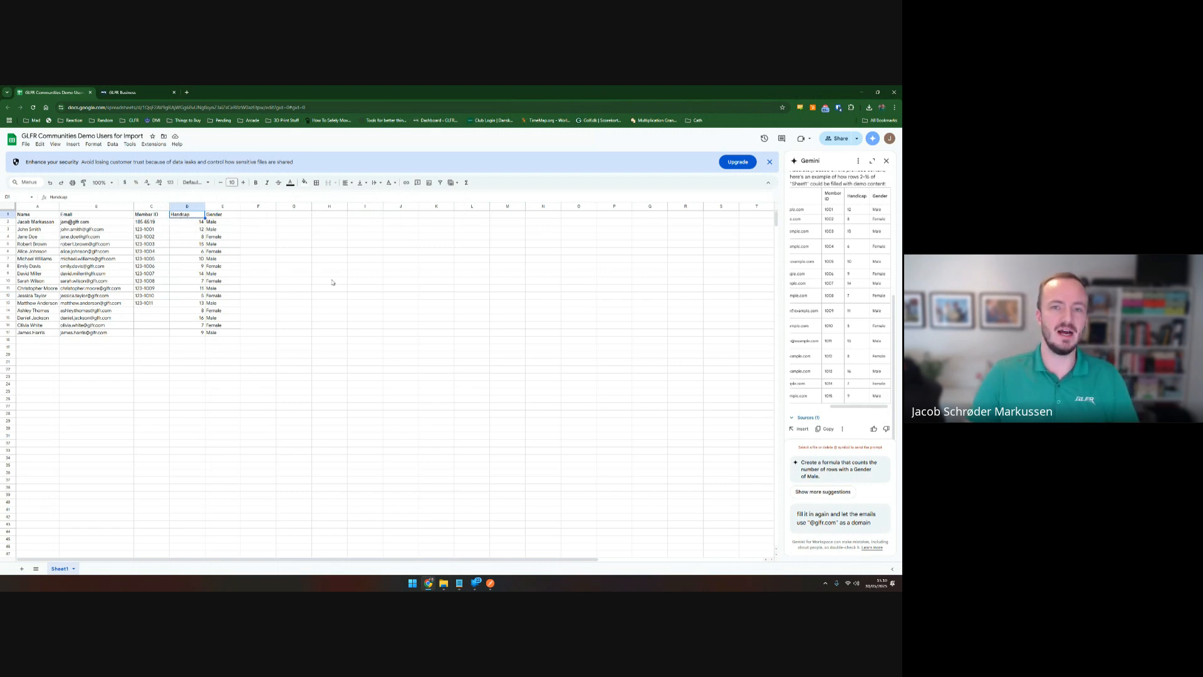
left_click(299, 289)
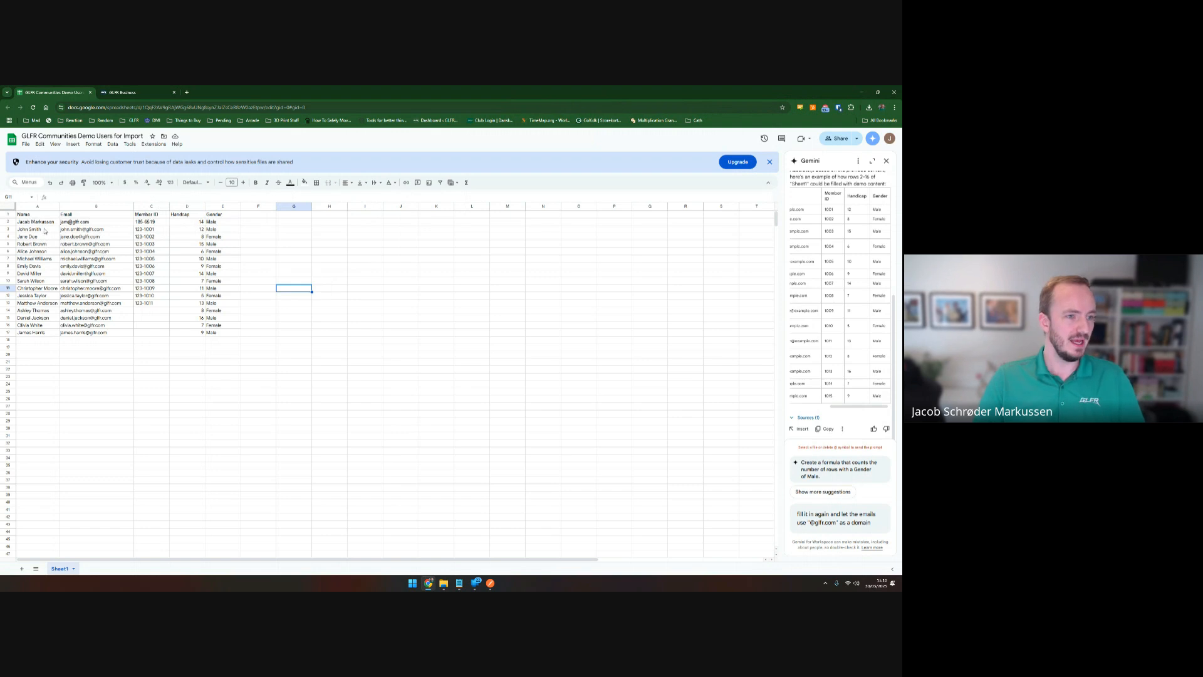
left_click_drag(44, 222, 216, 334)
left_click(140, 323)
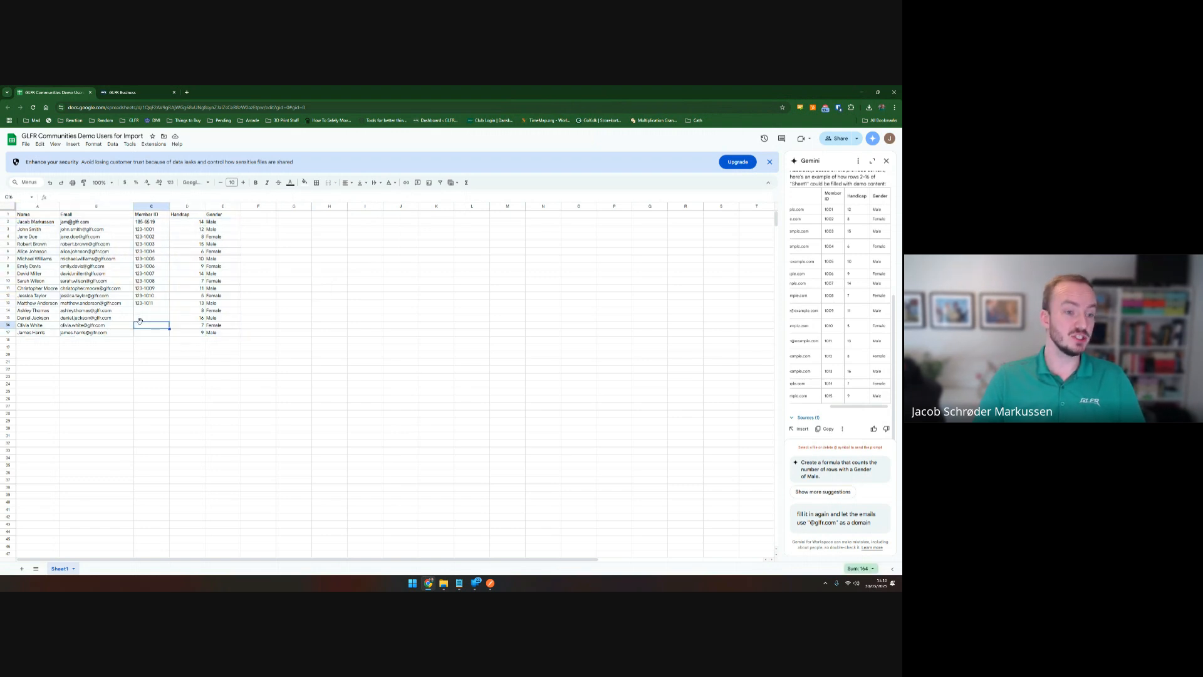
left_click_drag(141, 310, 146, 334)
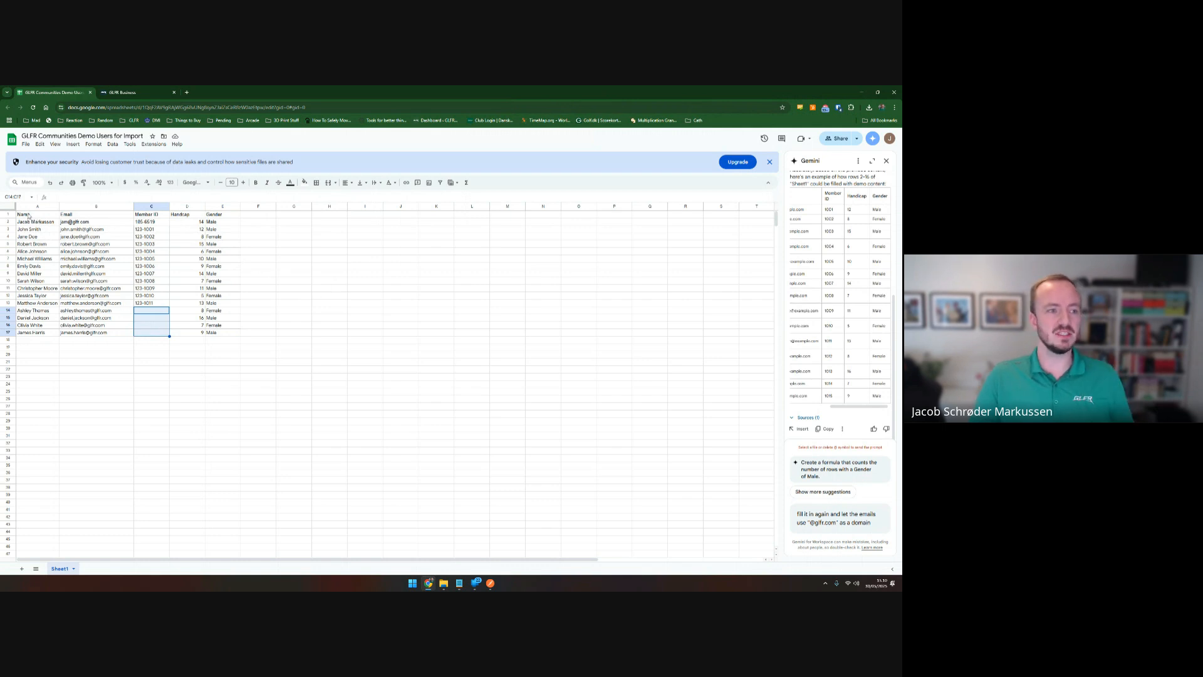
left_click_drag(28, 216, 93, 338)
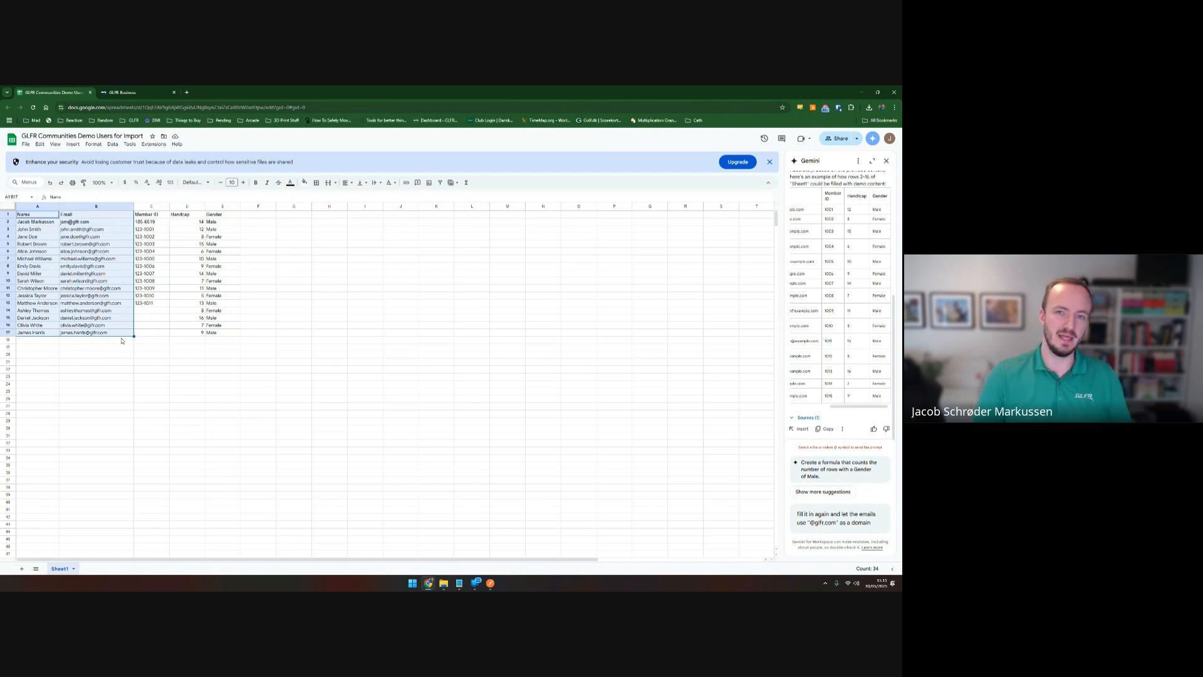
left_click(153, 320)
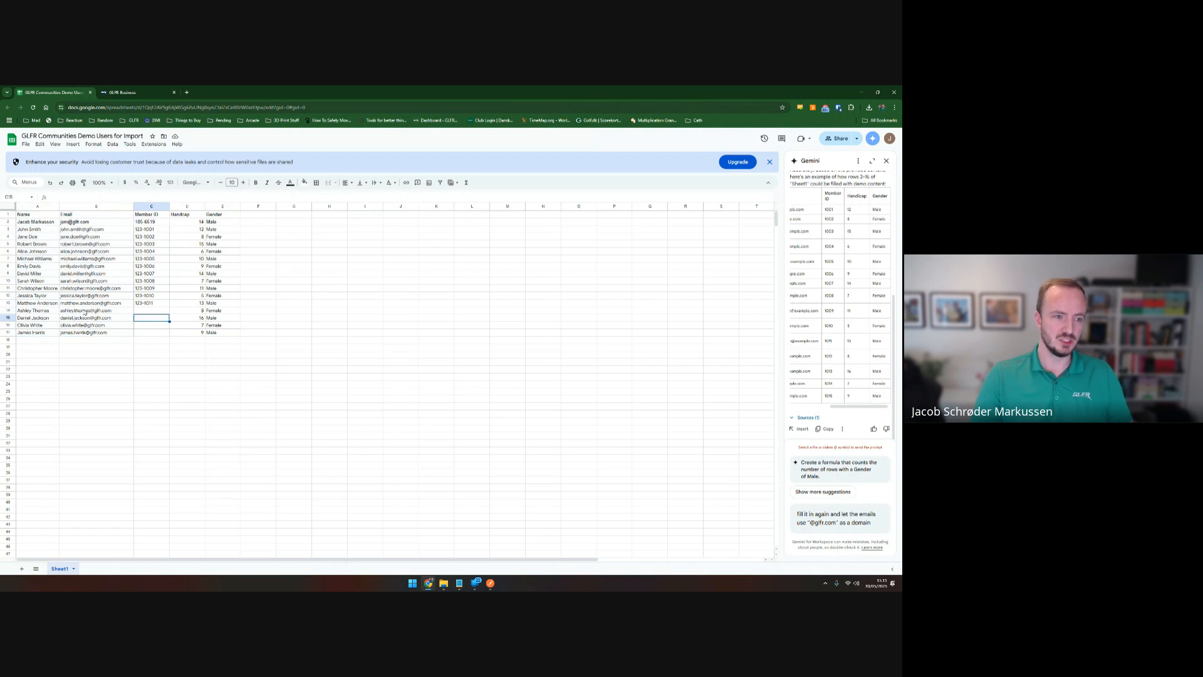
left_click_drag(39, 312, 38, 335)
left_click(144, 313)
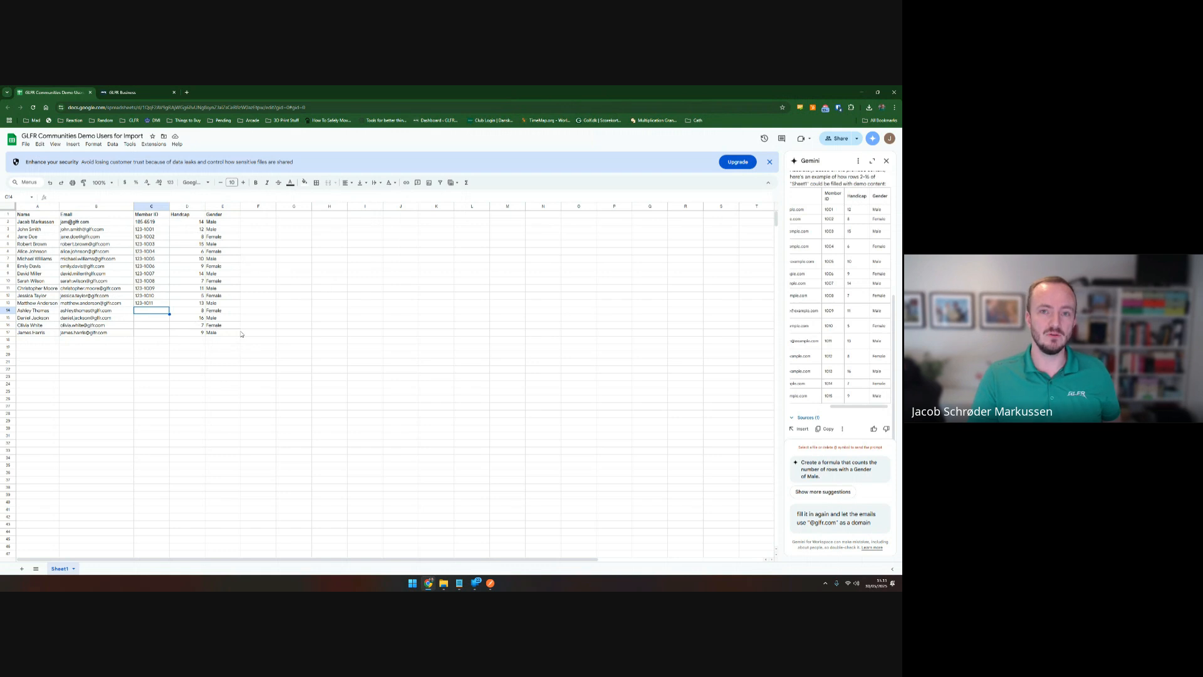
left_click_drag(88, 310, 94, 332)
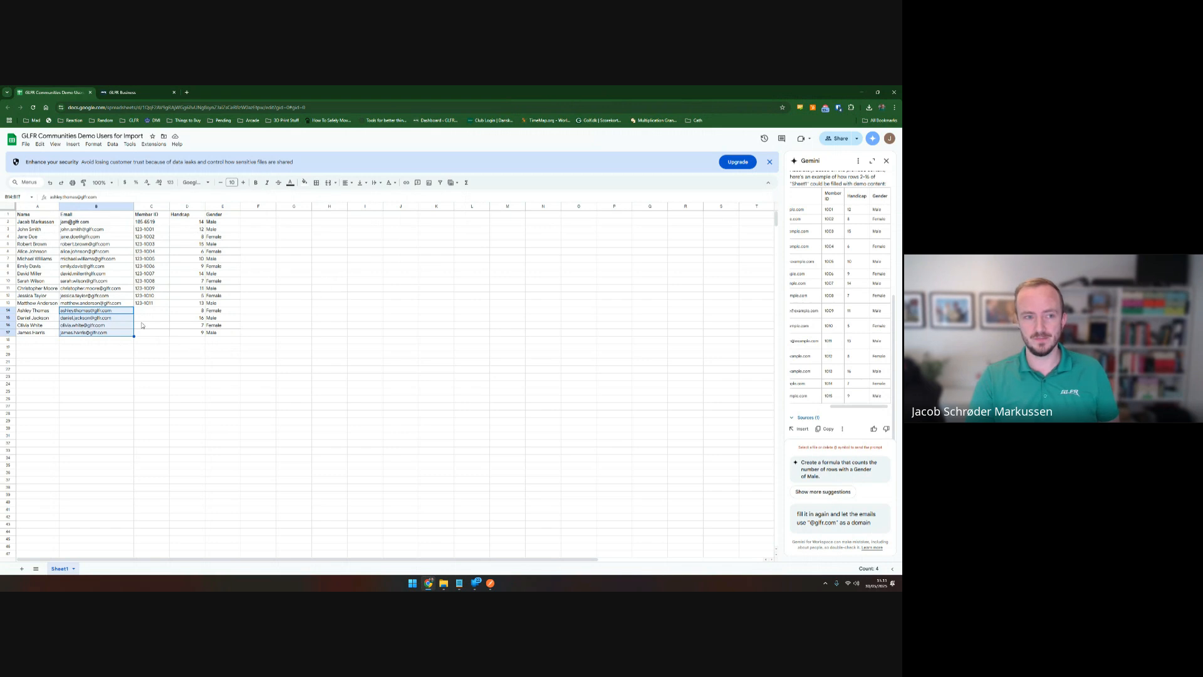
left_click_drag(151, 311, 152, 332)
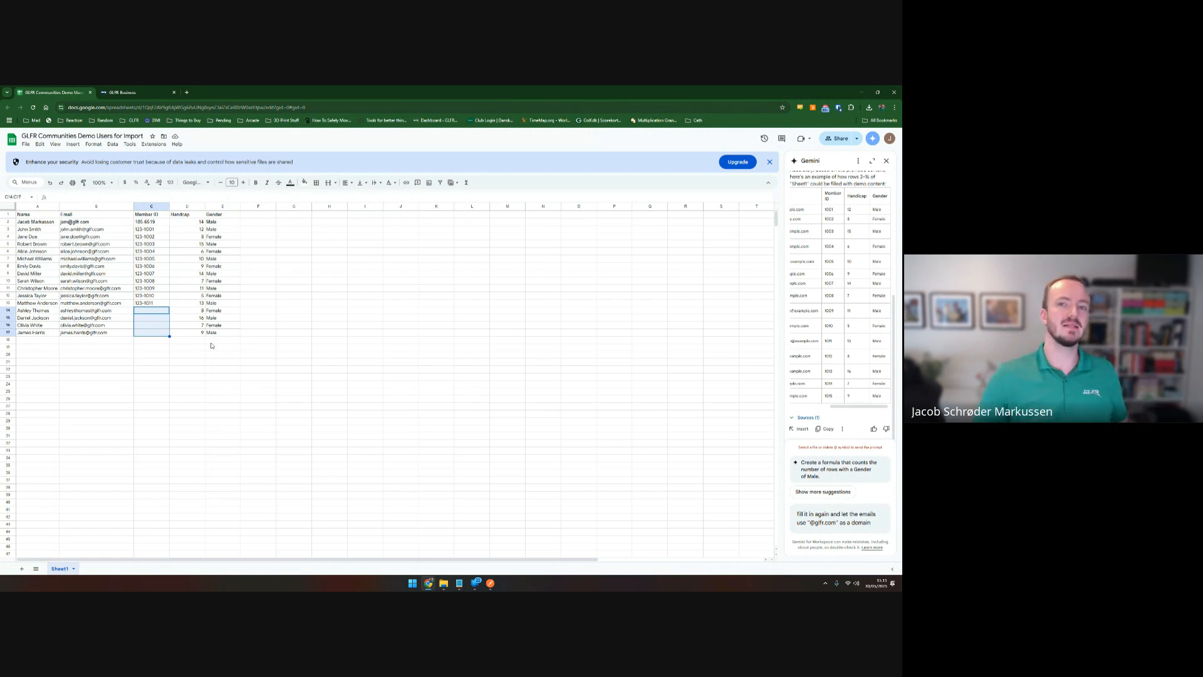
Compare the source spreadsheet with the import review and map the Name column to Name.
left_click(124, 94)
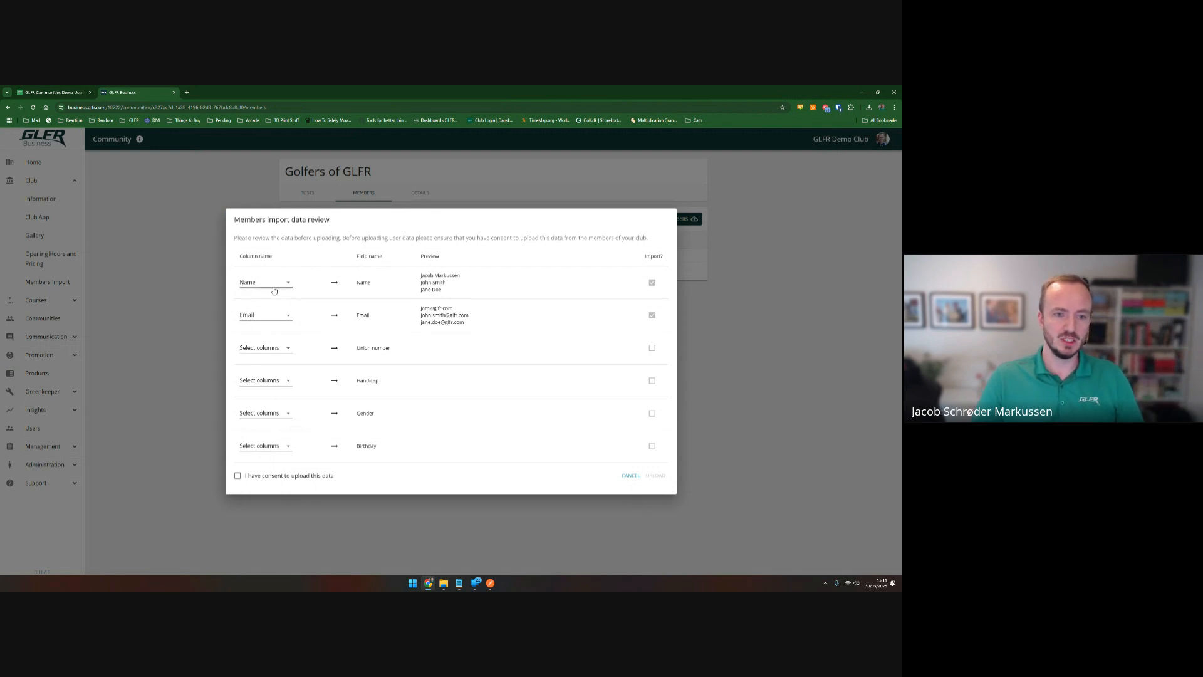
left_click(58, 93)
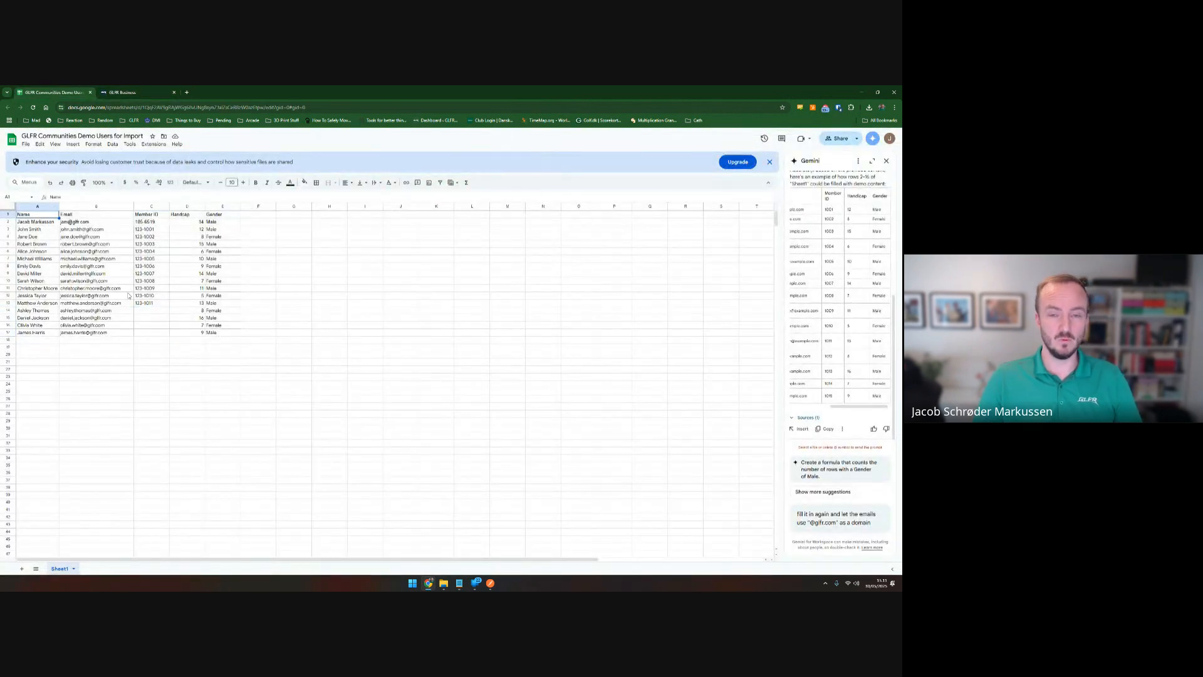
left_click(135, 92)
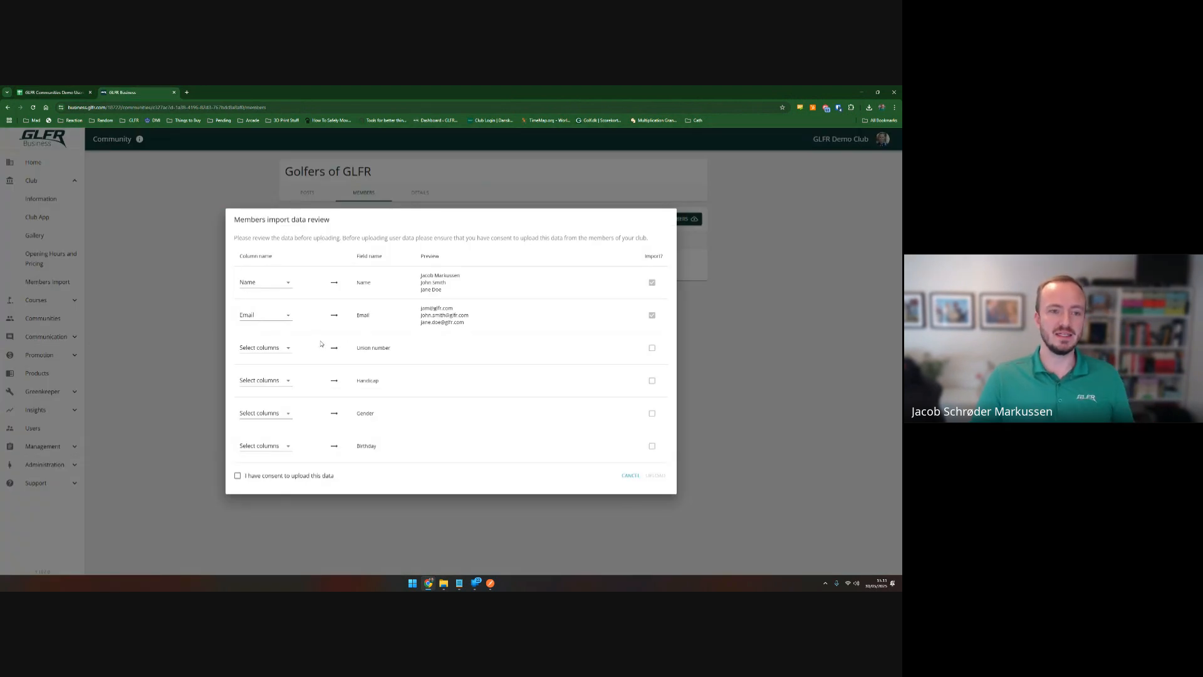
left_click(263, 285)
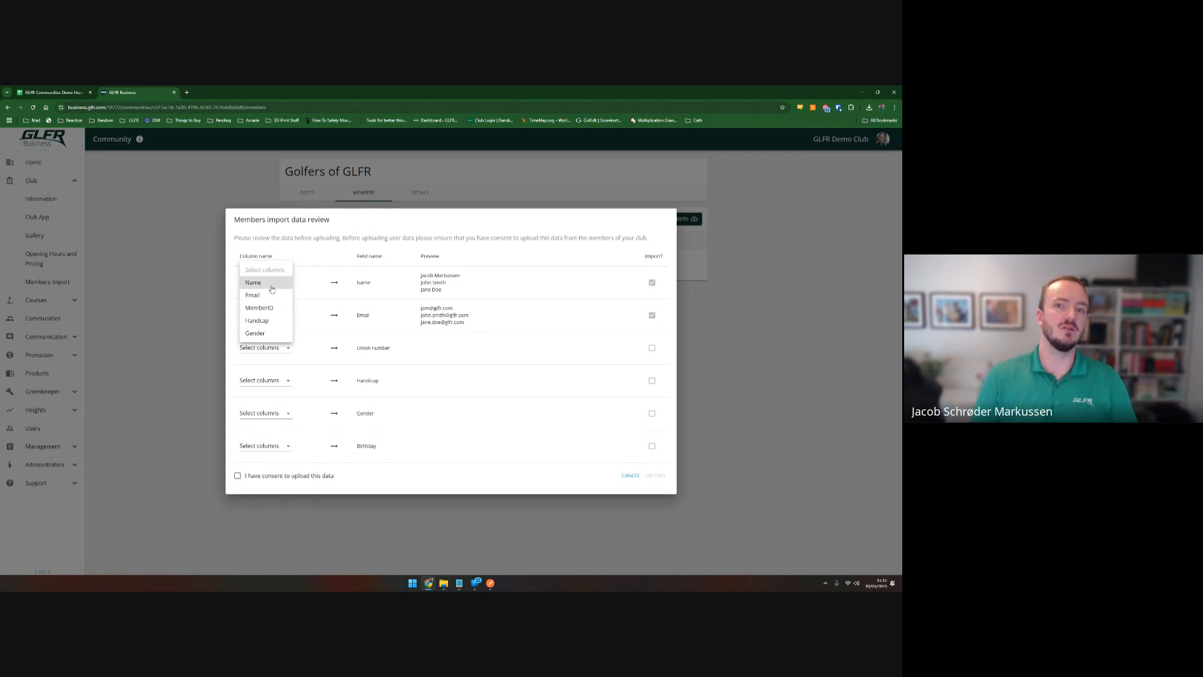
left_click(271, 288)
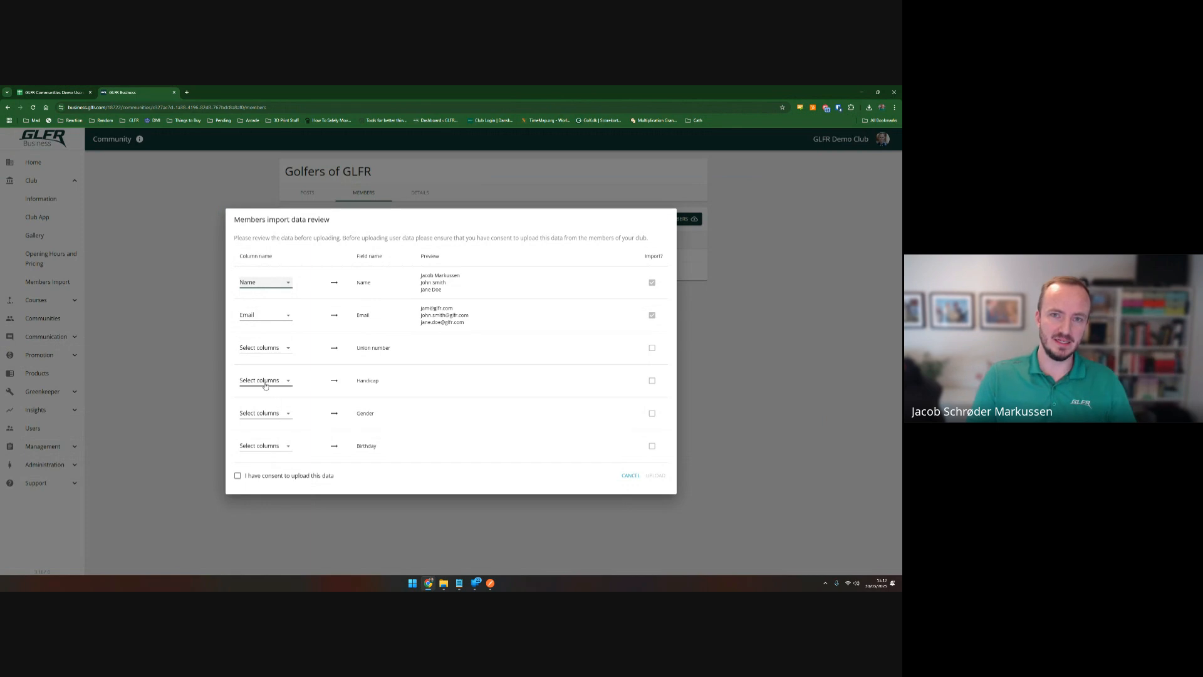
Map the spreadsheet's Handcap column to the Handicap import field.
left_click_drag(379, 381, 366, 381)
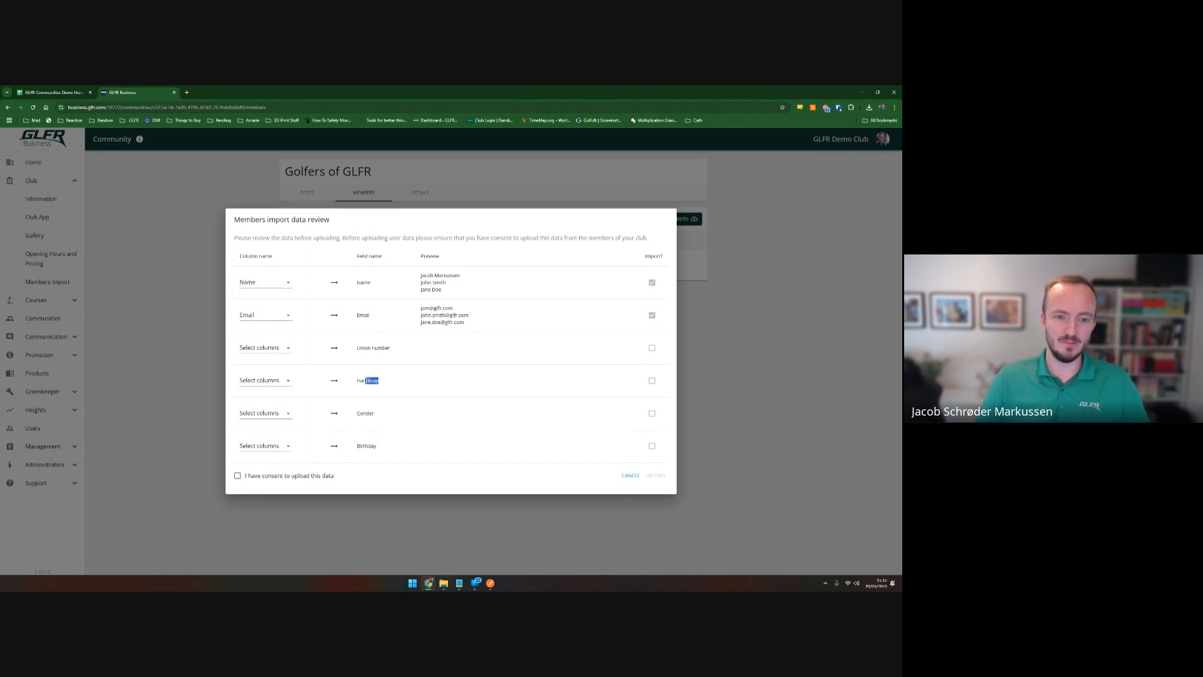
left_click(374, 380)
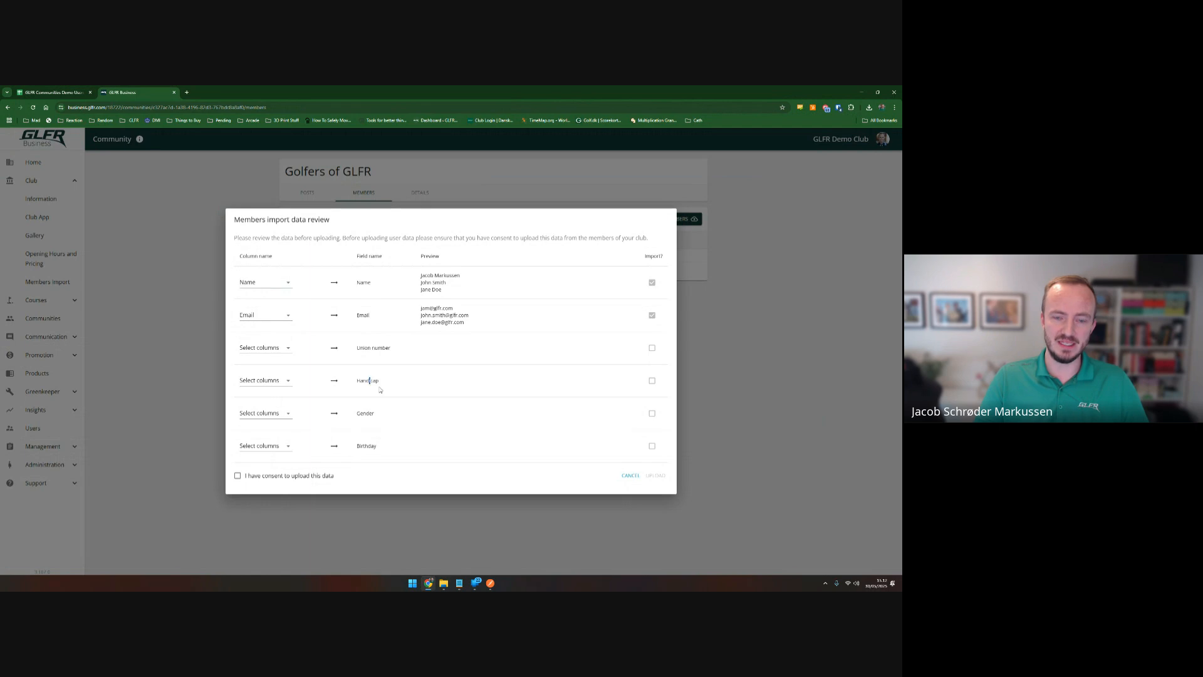
left_click(268, 383)
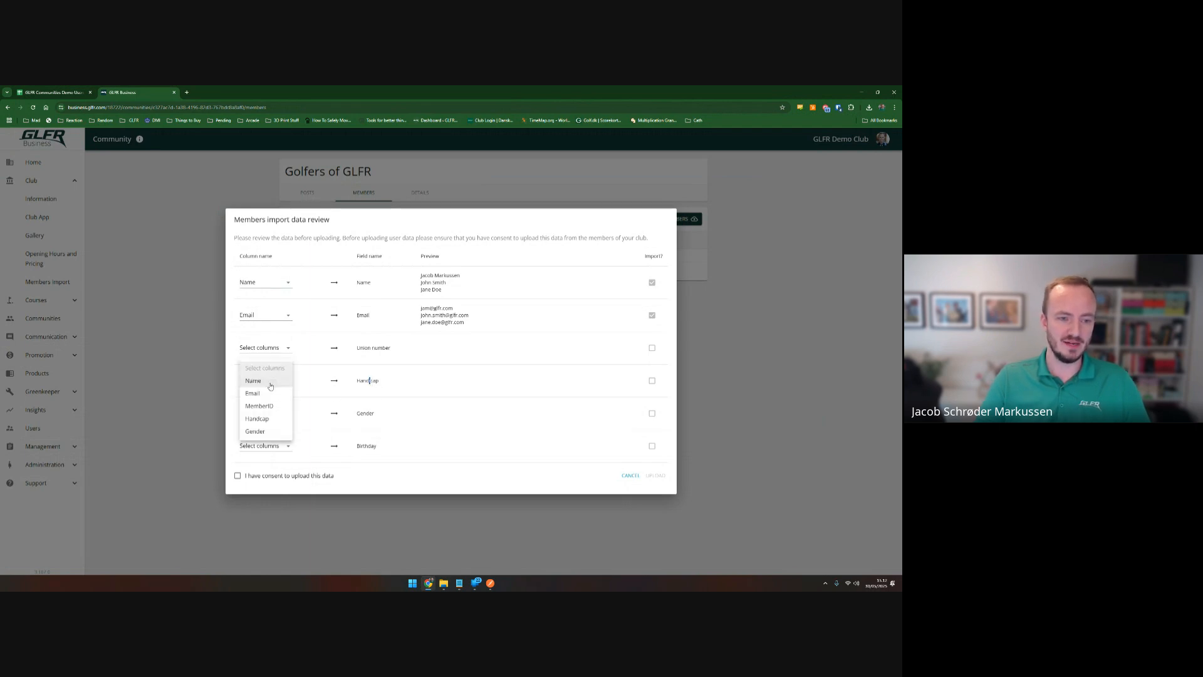
left_click(246, 419)
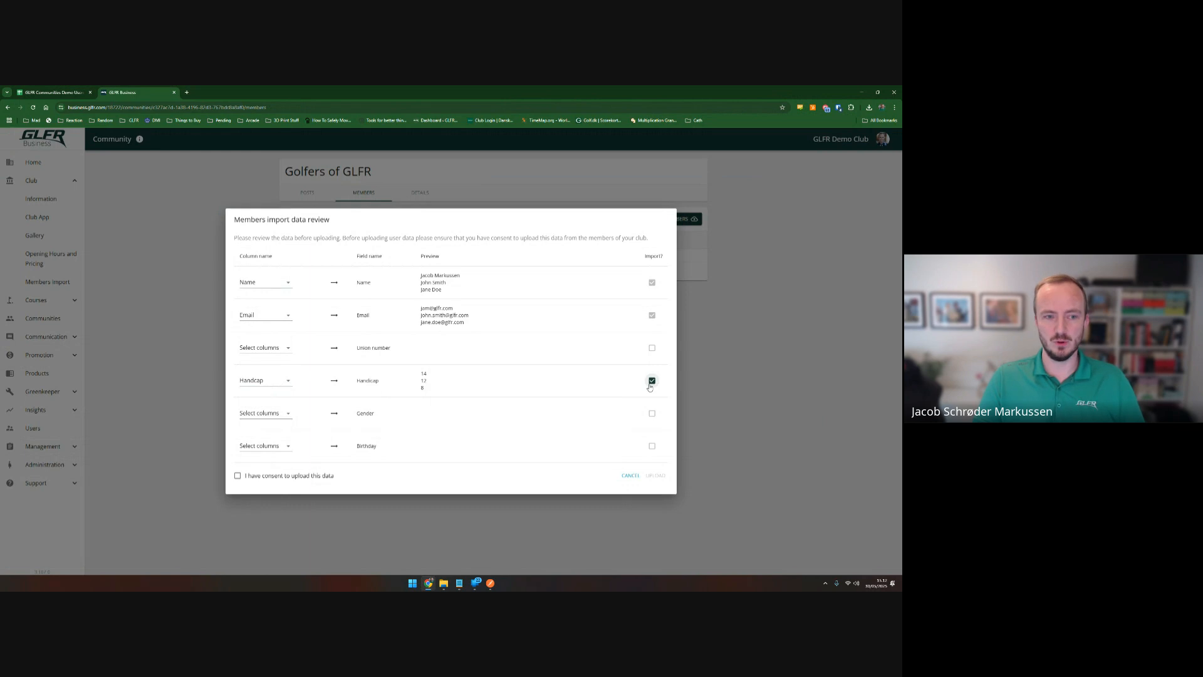
left_click(264, 348)
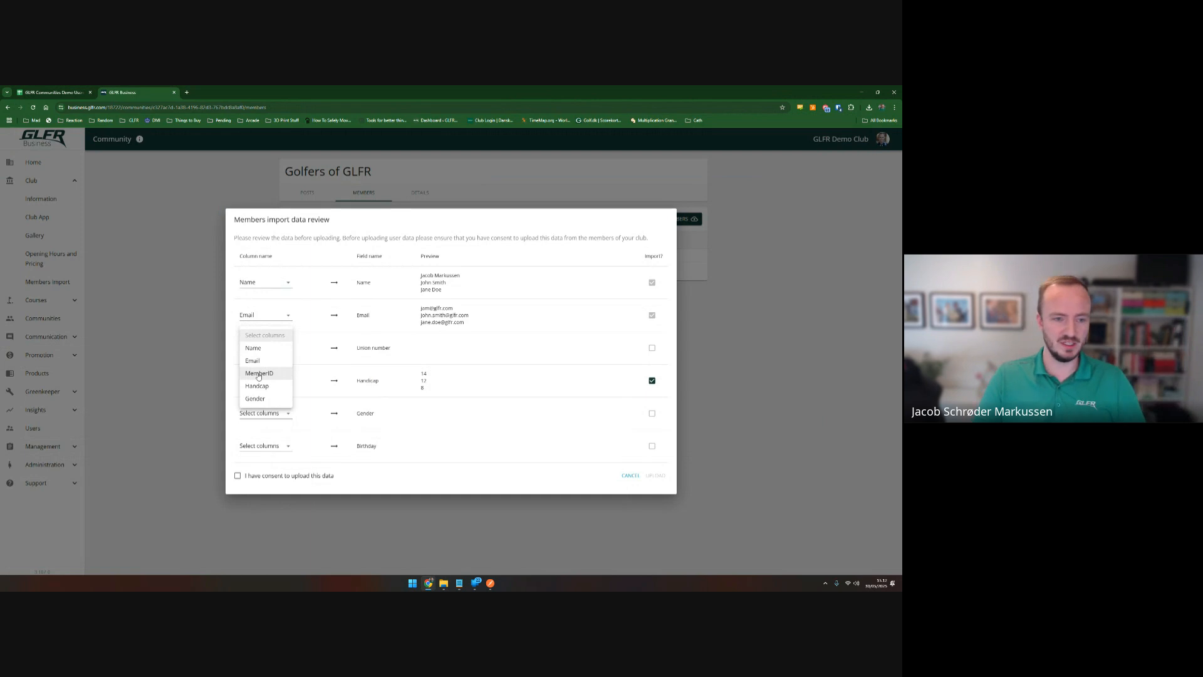
Choose MemberID for the Union number row and Gender for the Gender row; leave Birthday blank.
left_click(258, 373)
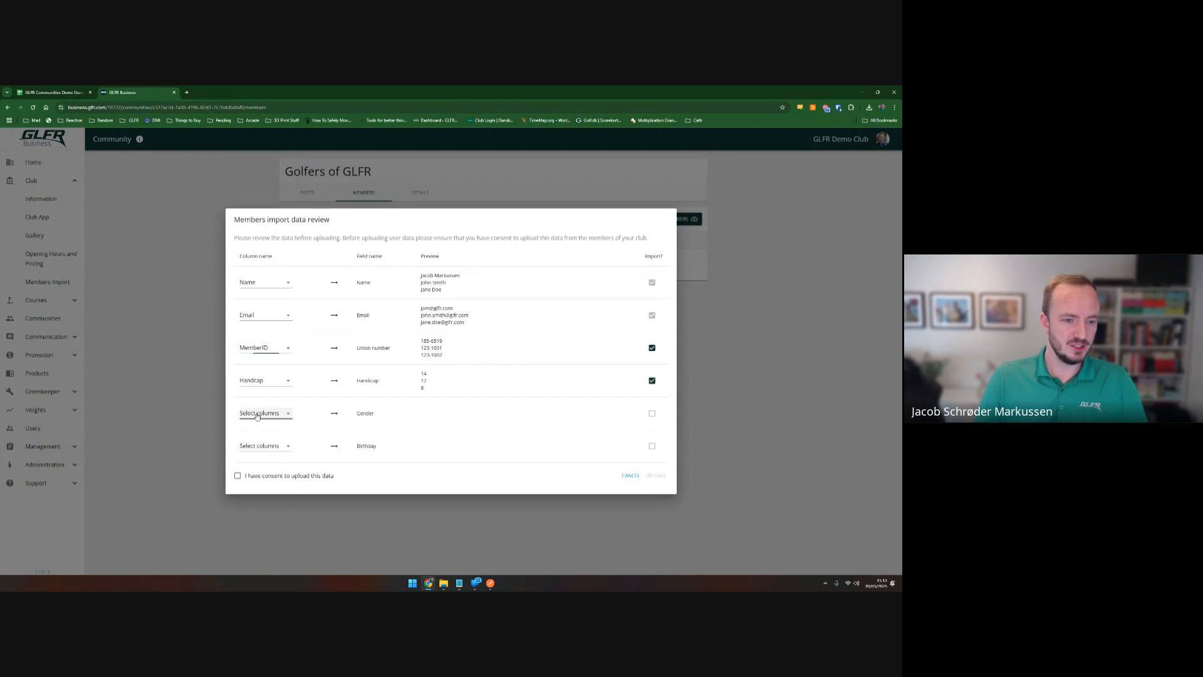
left_click(263, 413)
left_click(254, 465)
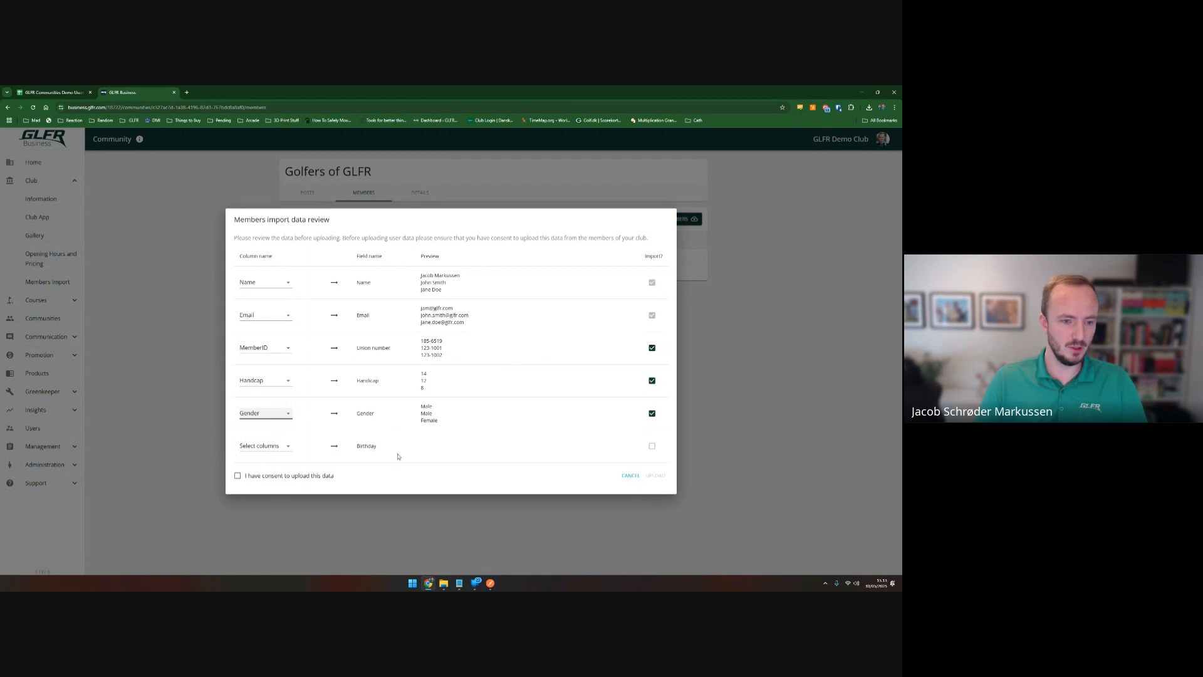
left_click(267, 445)
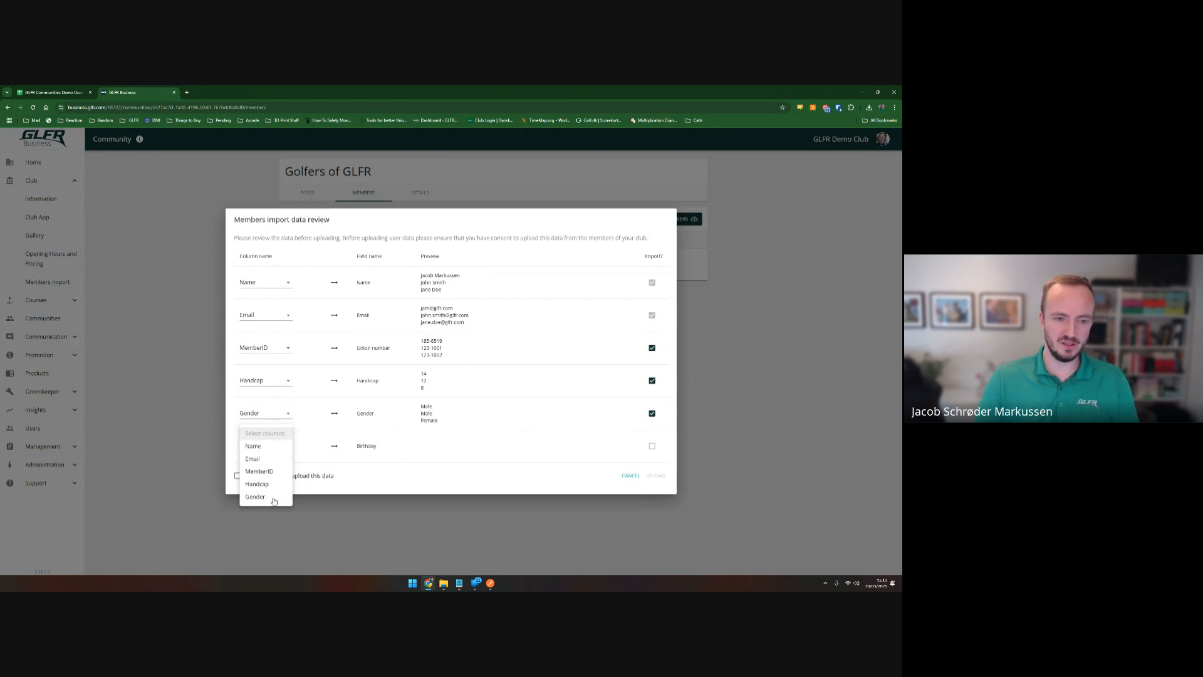
left_click(330, 448)
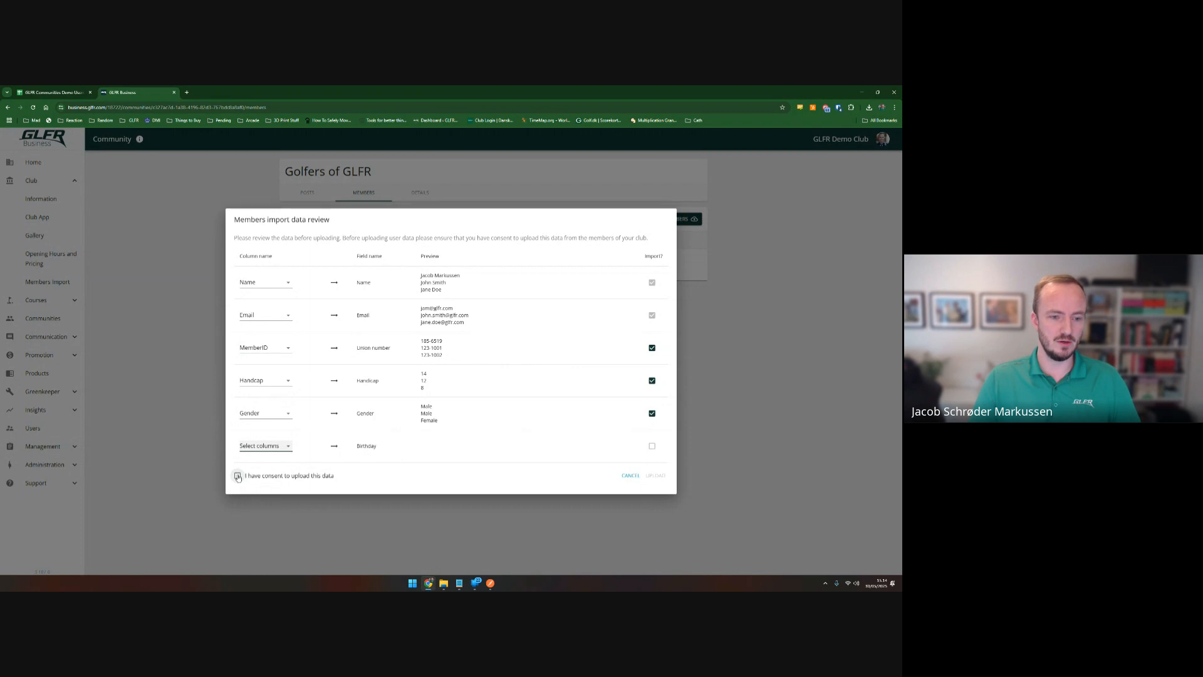
Tick 'I have consent to upload this data' and start the member upload.
left_click(239, 477)
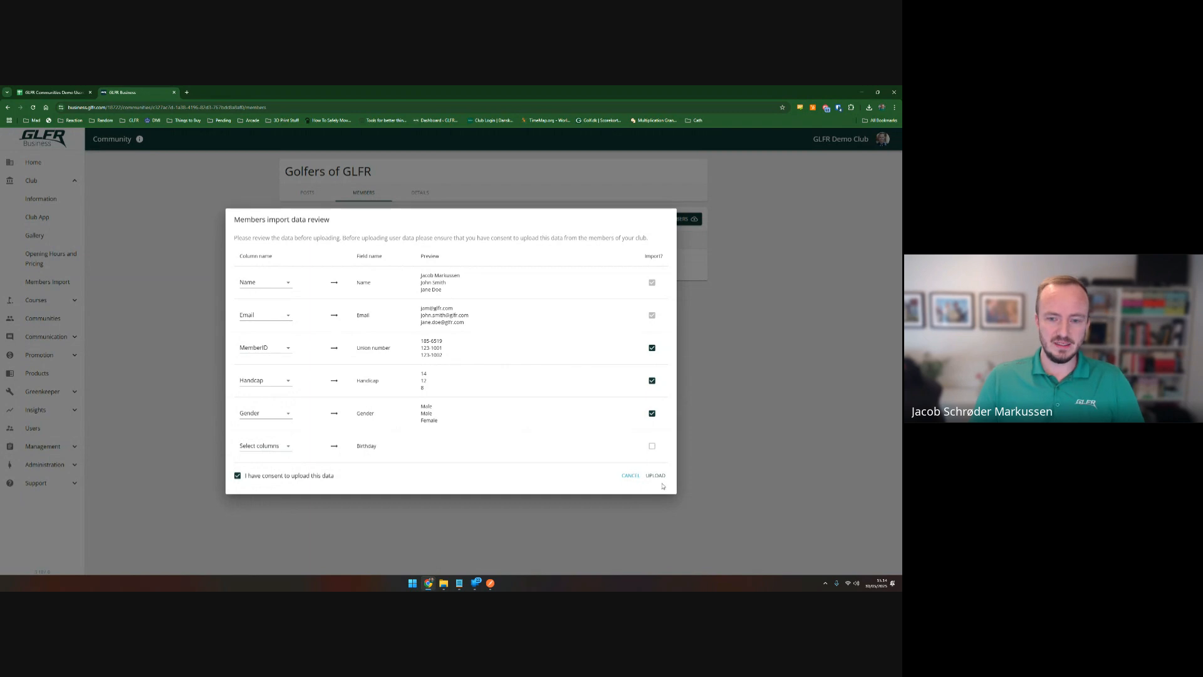
left_click(657, 478)
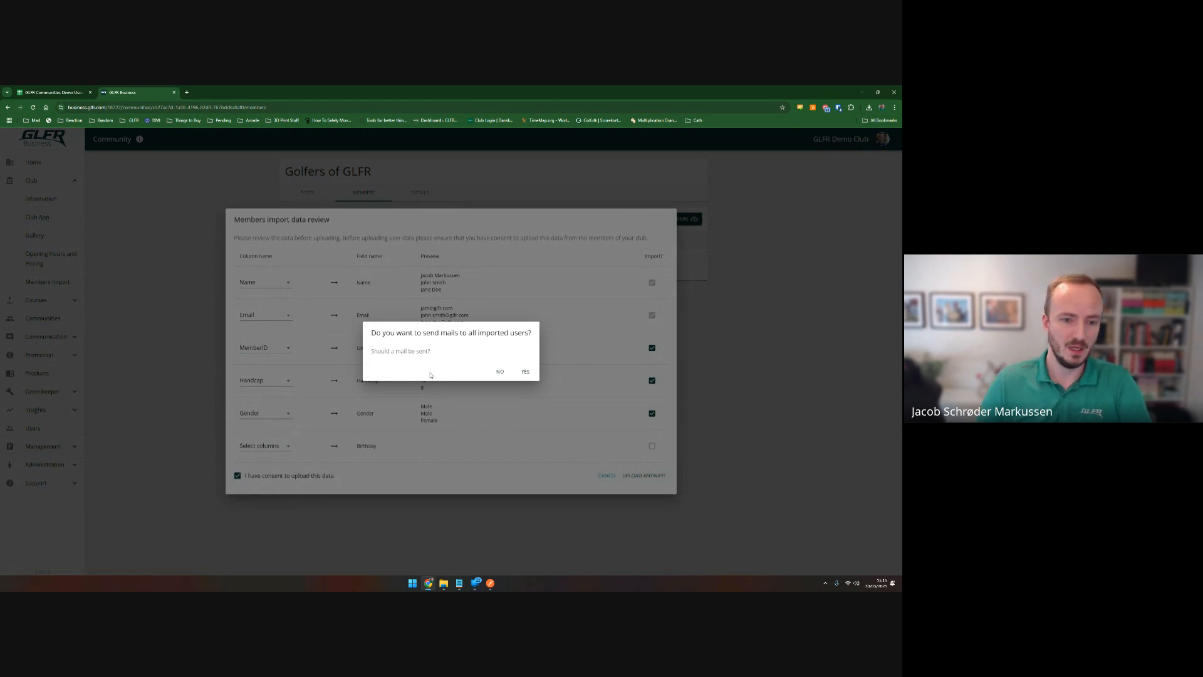
Answer YES to send invitation emails to all imported users.
left_click(526, 373)
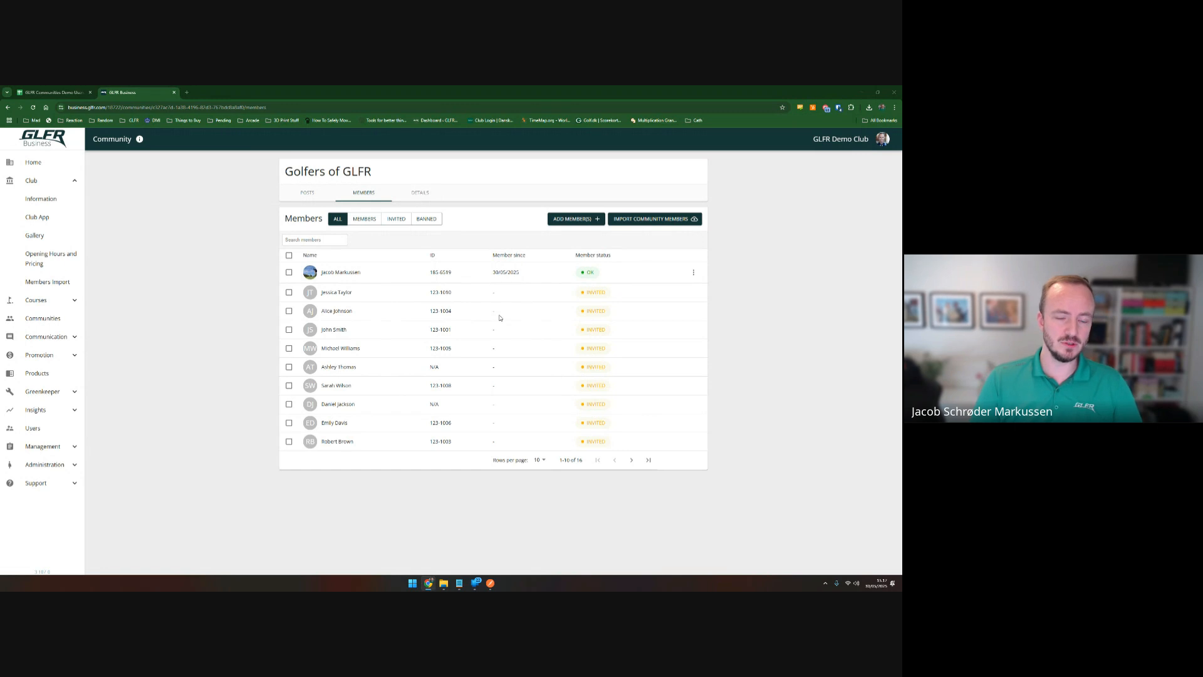
left_click(362, 223)
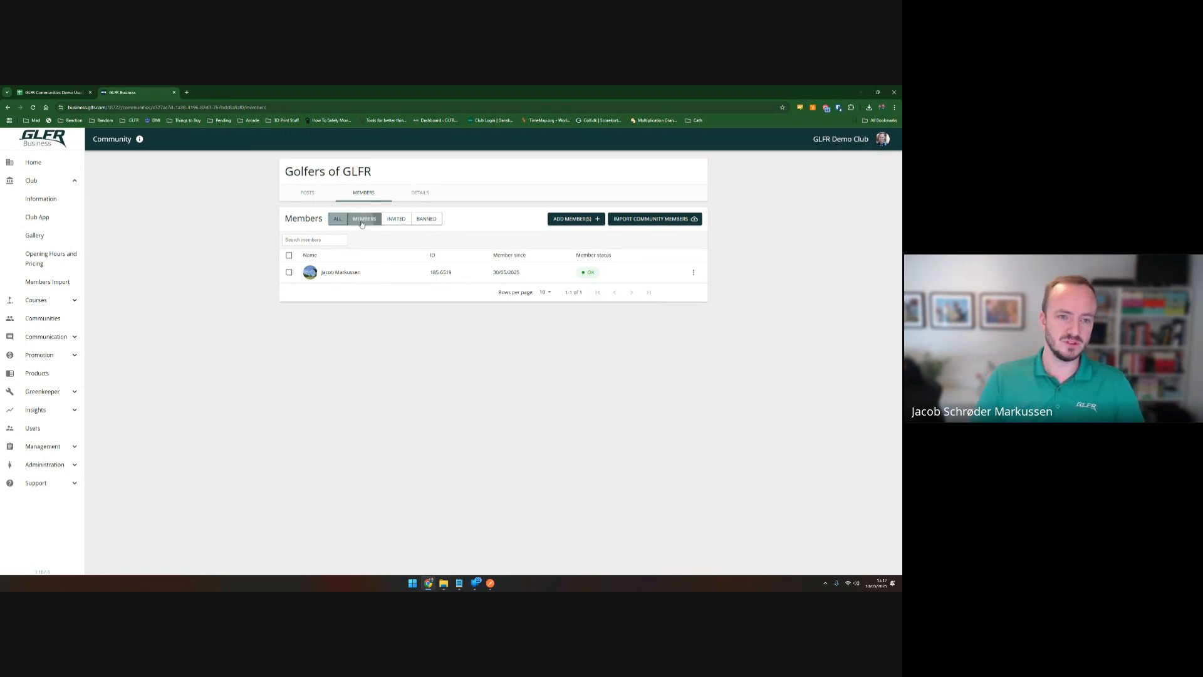
left_click(398, 219)
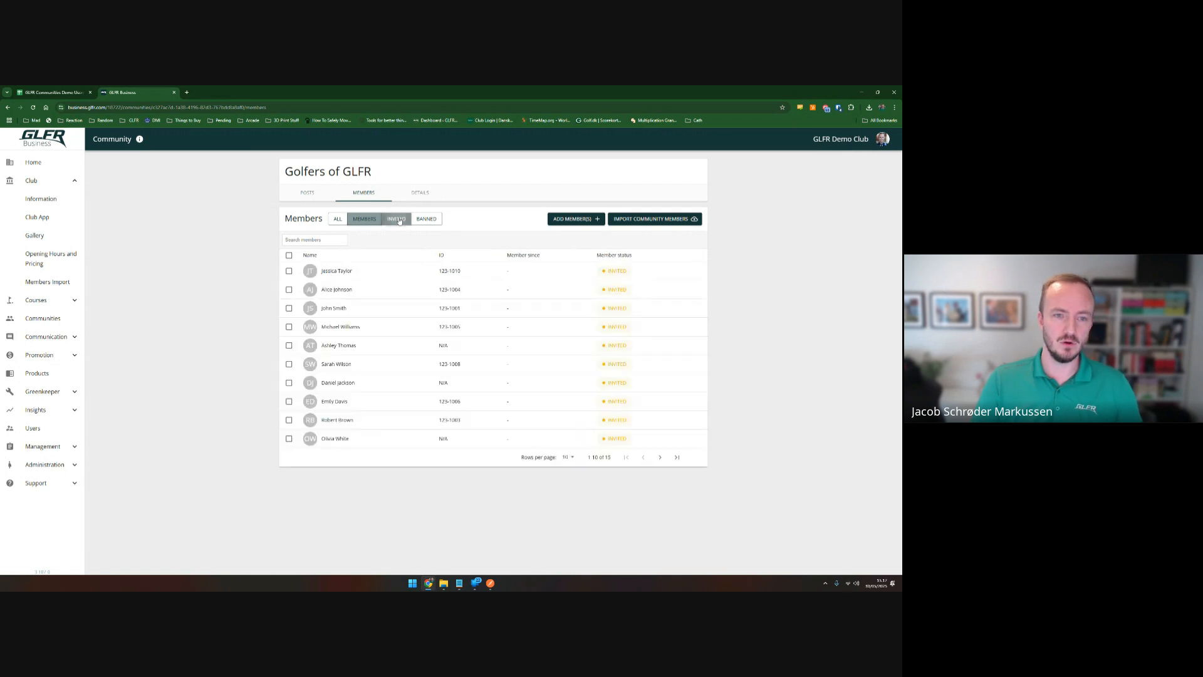
left_click(341, 222)
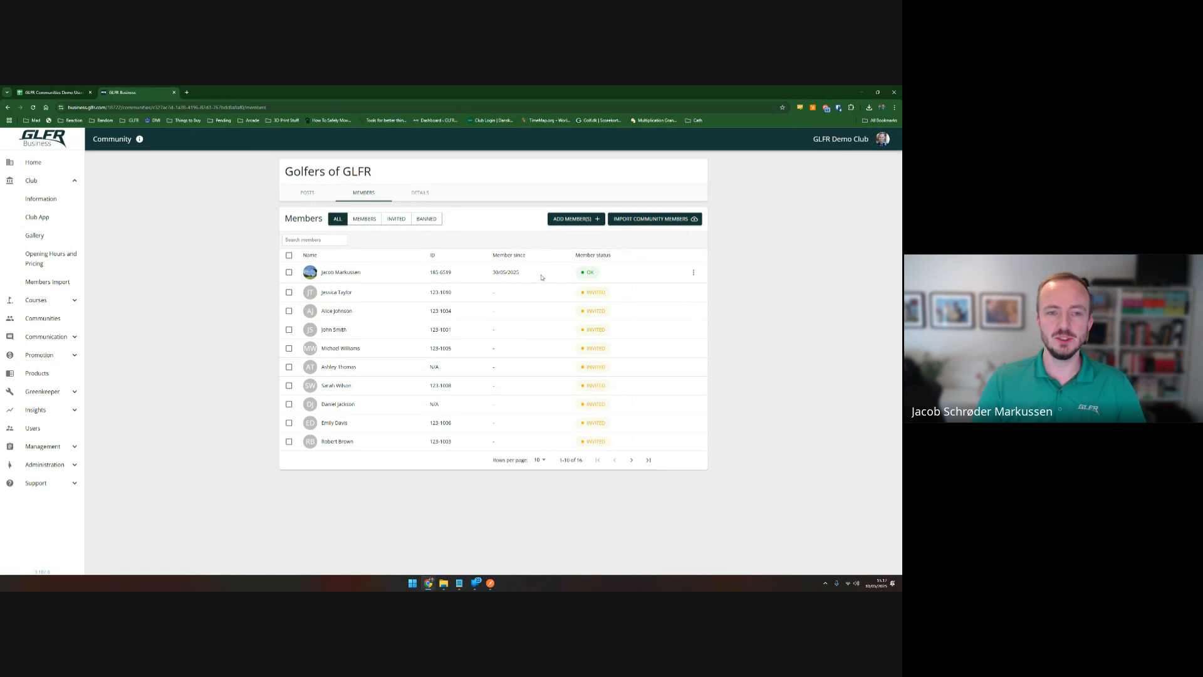
Ban the community's one active member from its row menu, then go to Members Import.
left_click(693, 272)
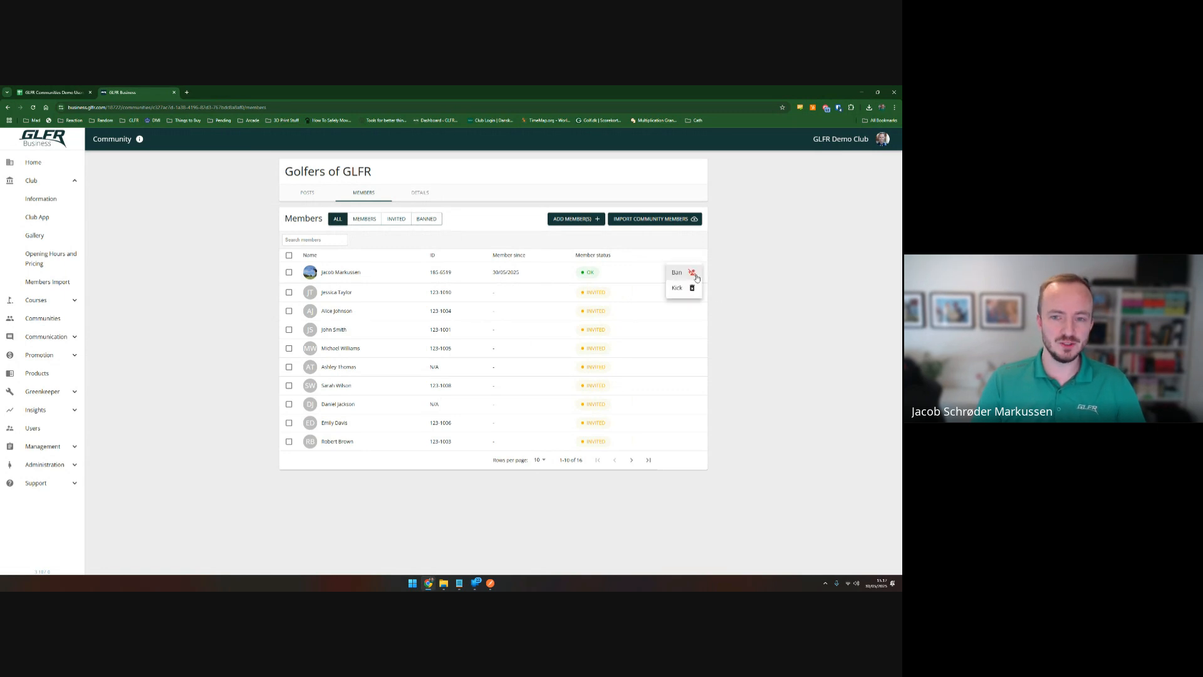
left_click(723, 278)
left_click(693, 274)
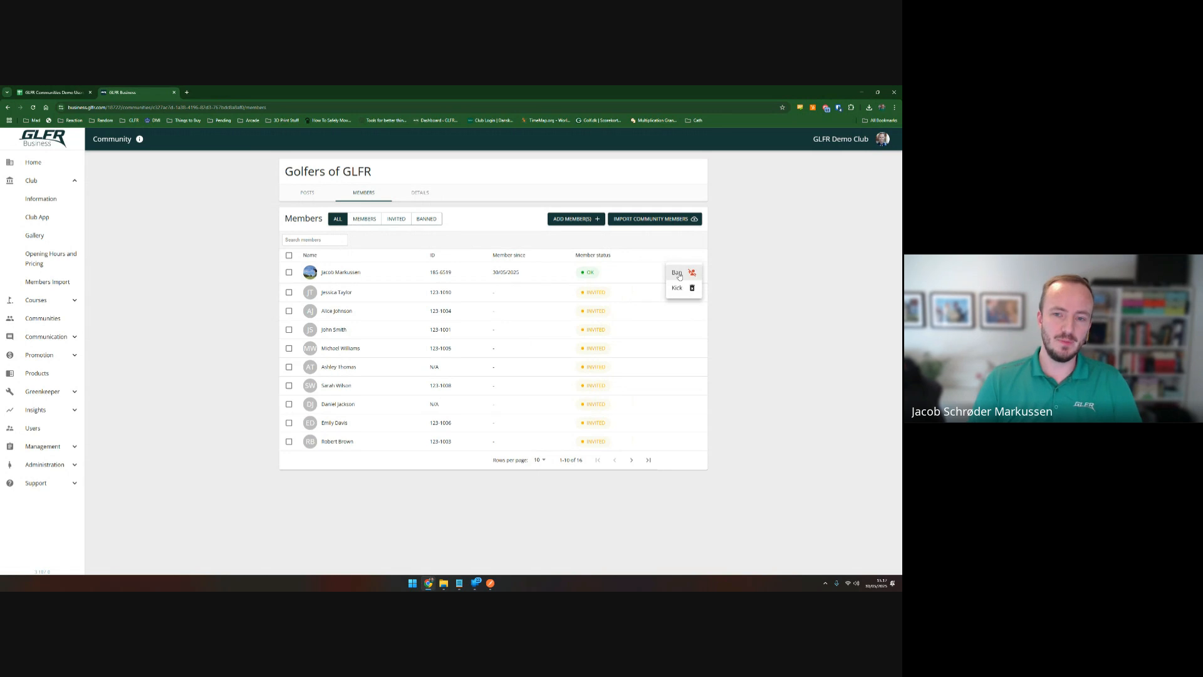
left_click(679, 274)
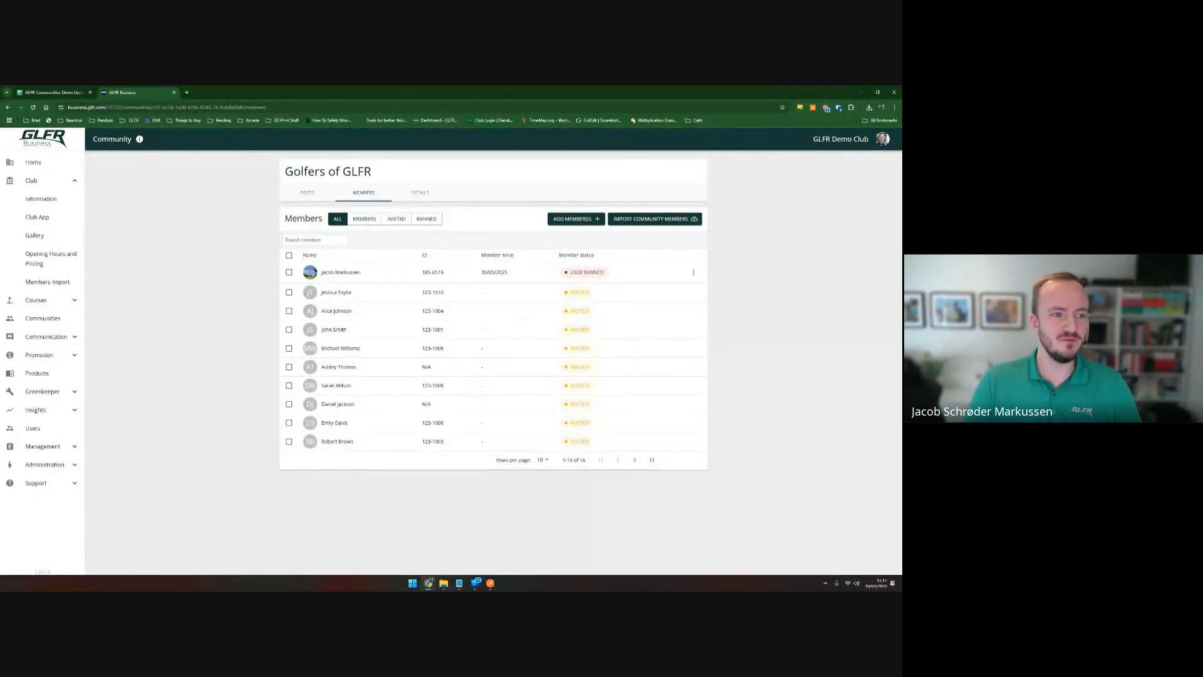
left_click(38, 282)
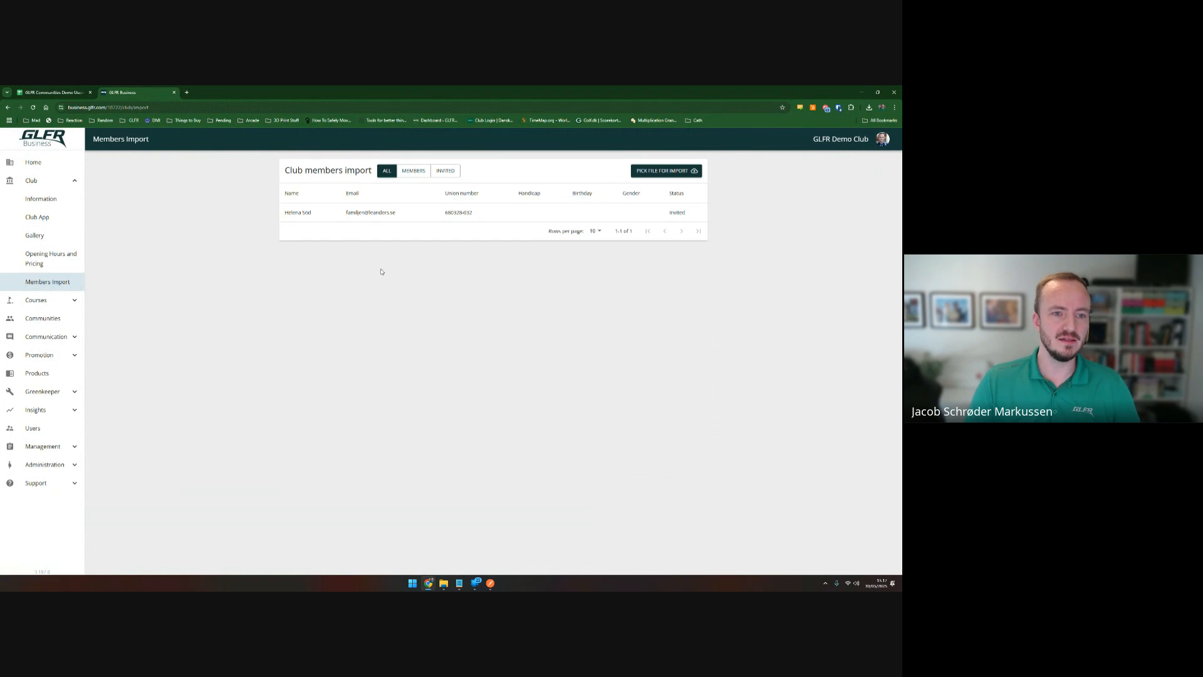
Reopen the Golfers of GLFR Members tab, where the former active member shows User Banned.
left_click(46, 318)
left_click(518, 277)
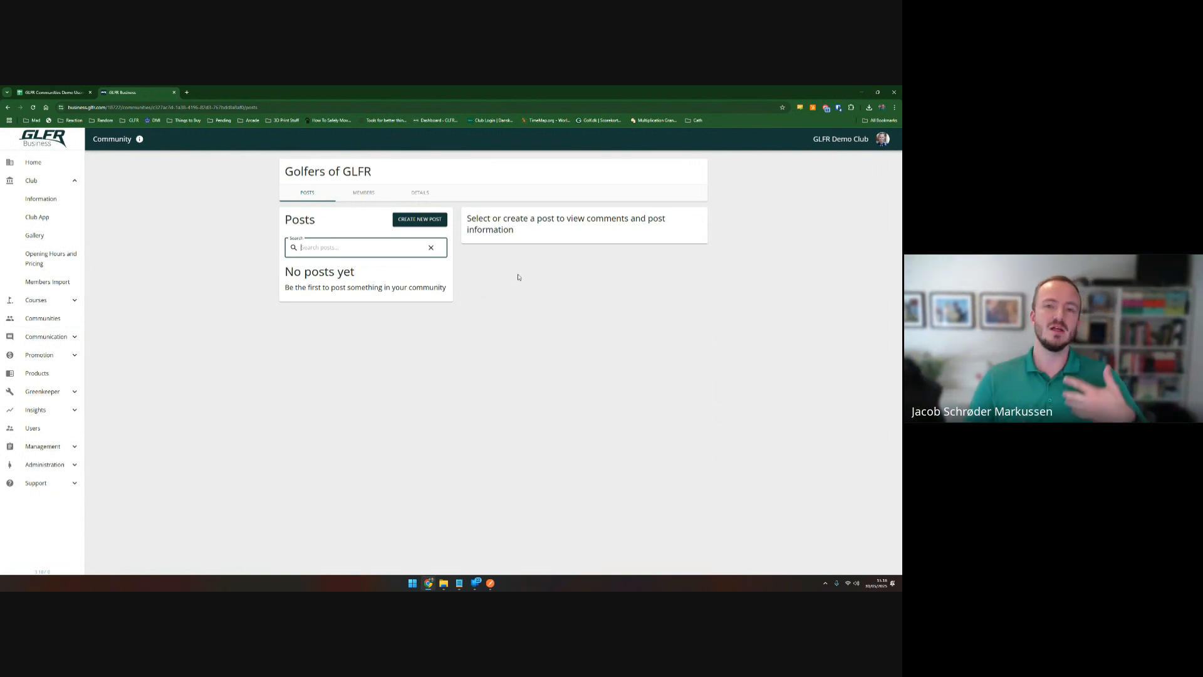
left_click(373, 193)
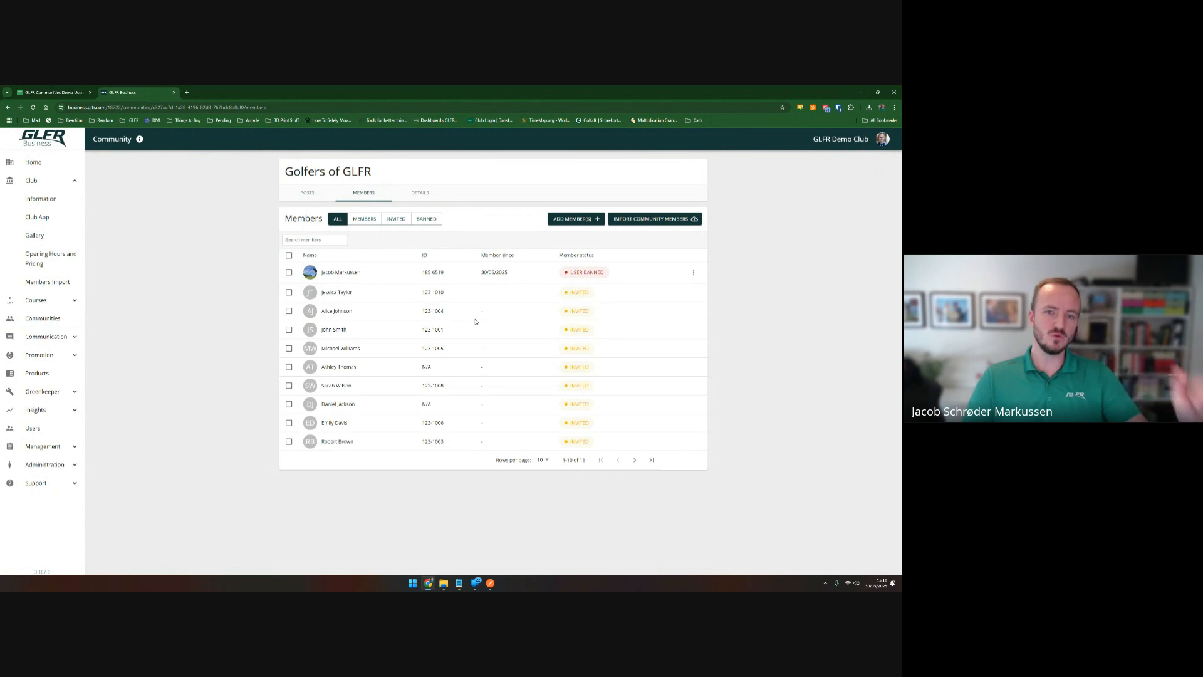
Open the Add Member form from the Golfers of GLFR Members tab.
left_click(571, 223)
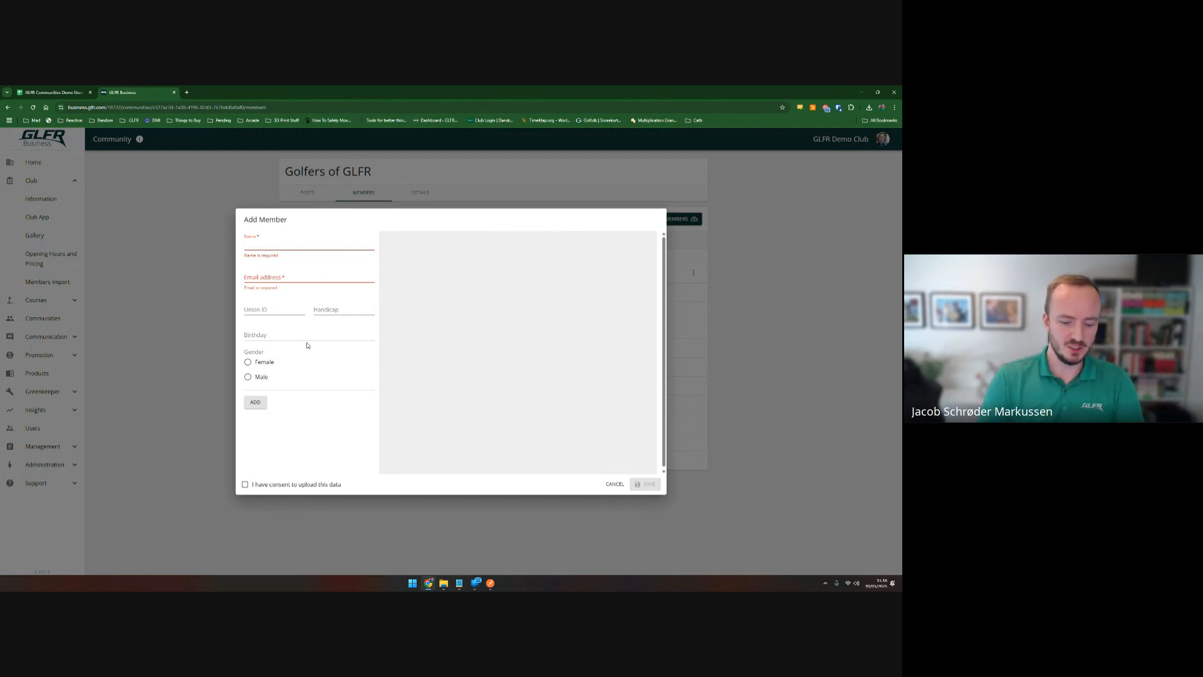
Enter the new member's name and e-mail address, handicap 32, and gender Male.
type("Jacob")
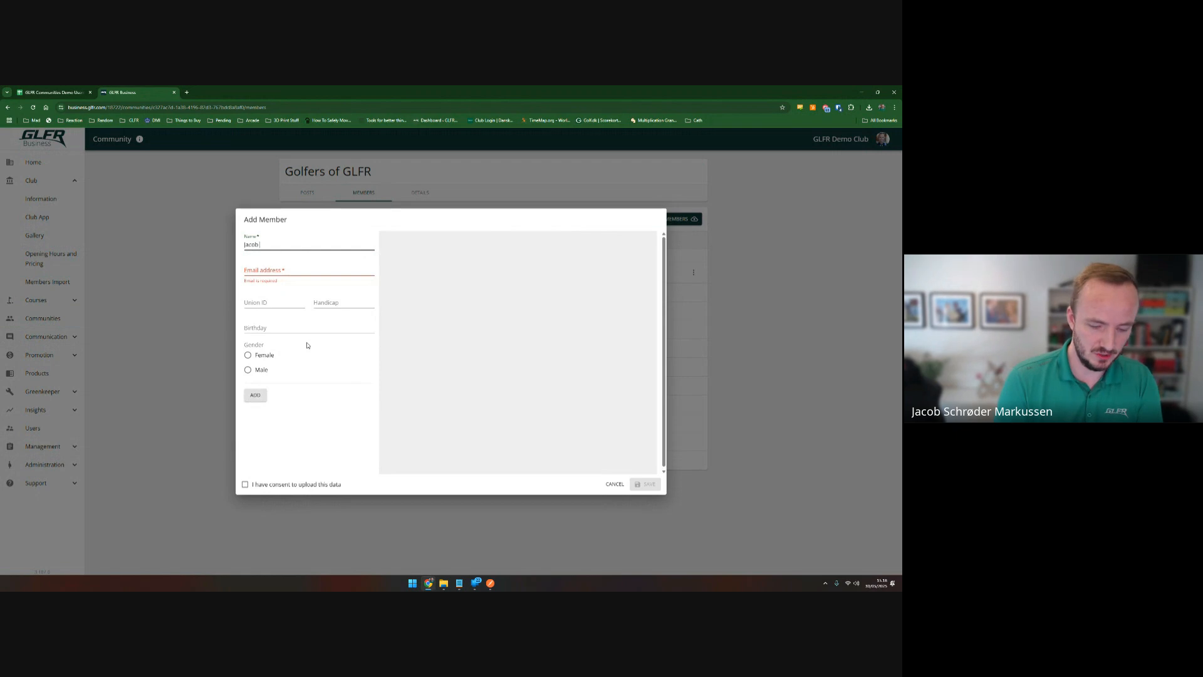
type(" 2")
key("Tab")
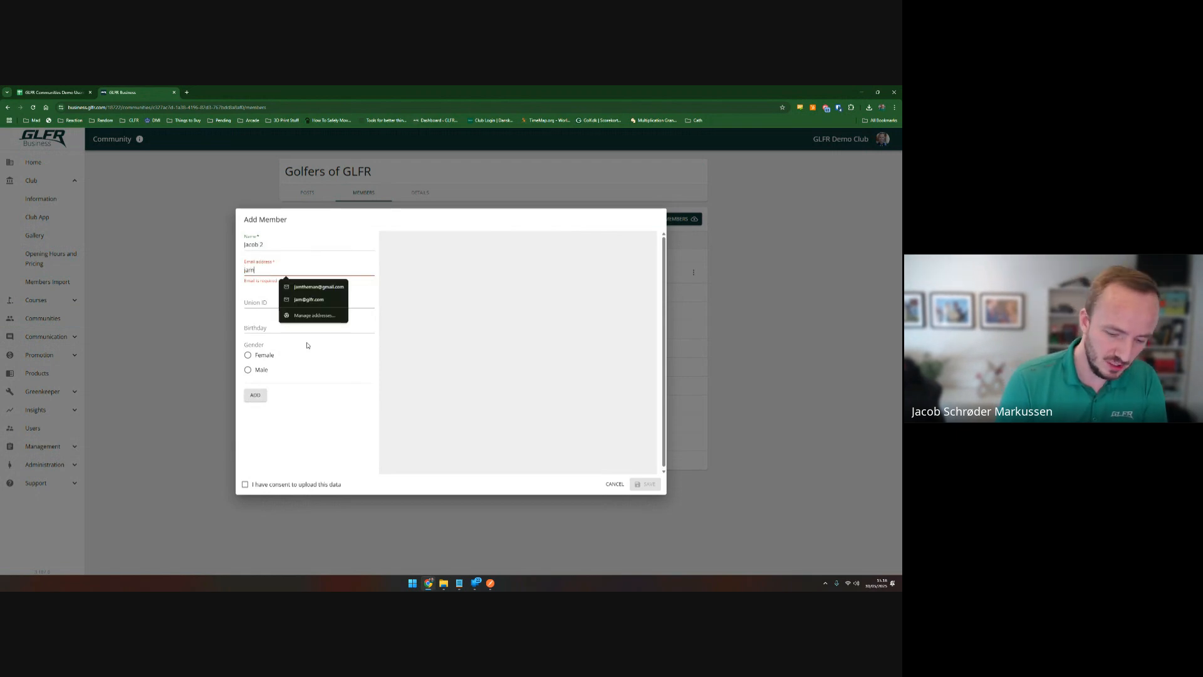
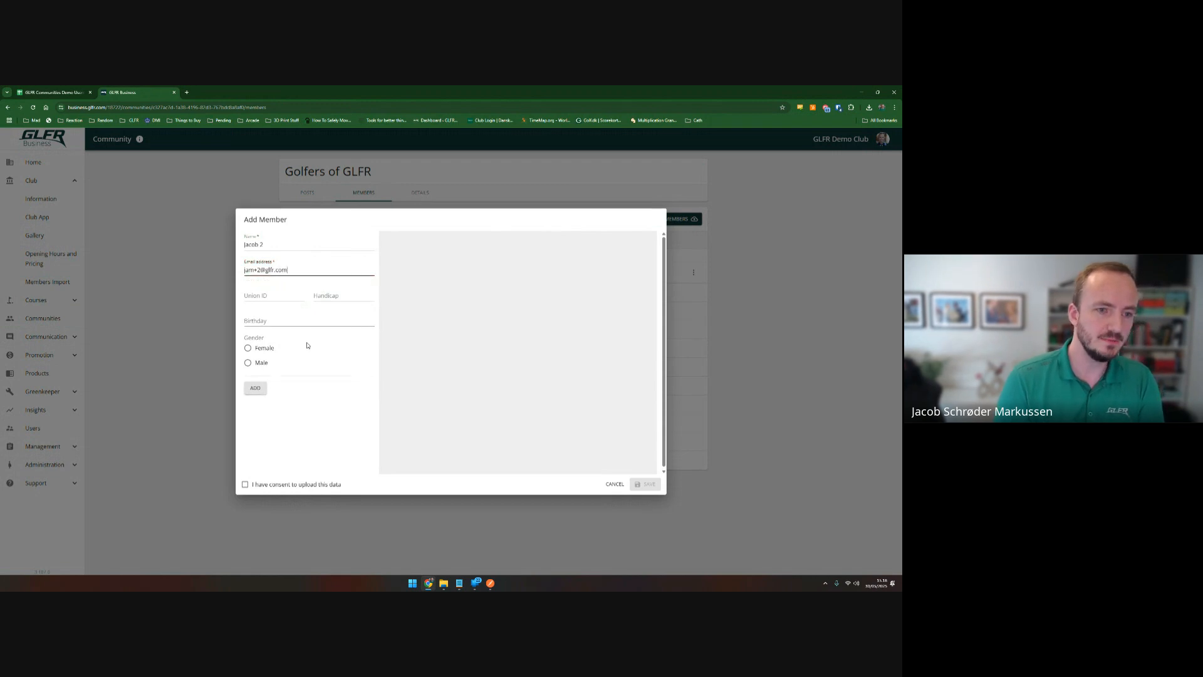
left_click(264, 294)
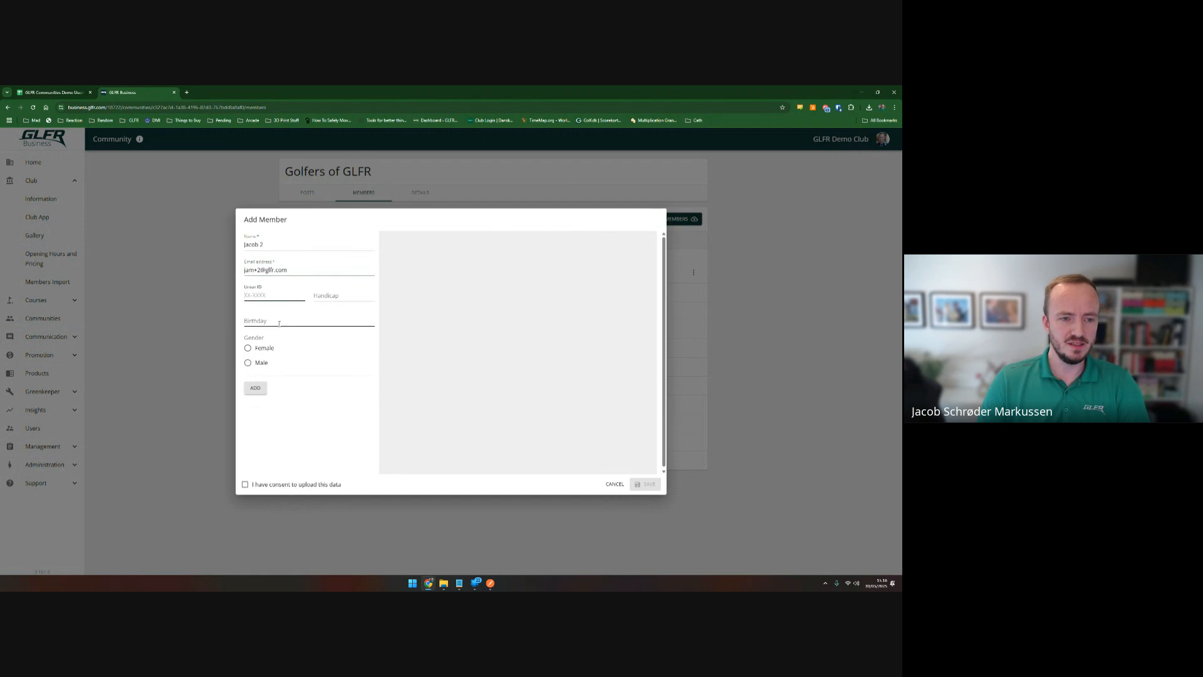
left_click(276, 320)
left_click(324, 297)
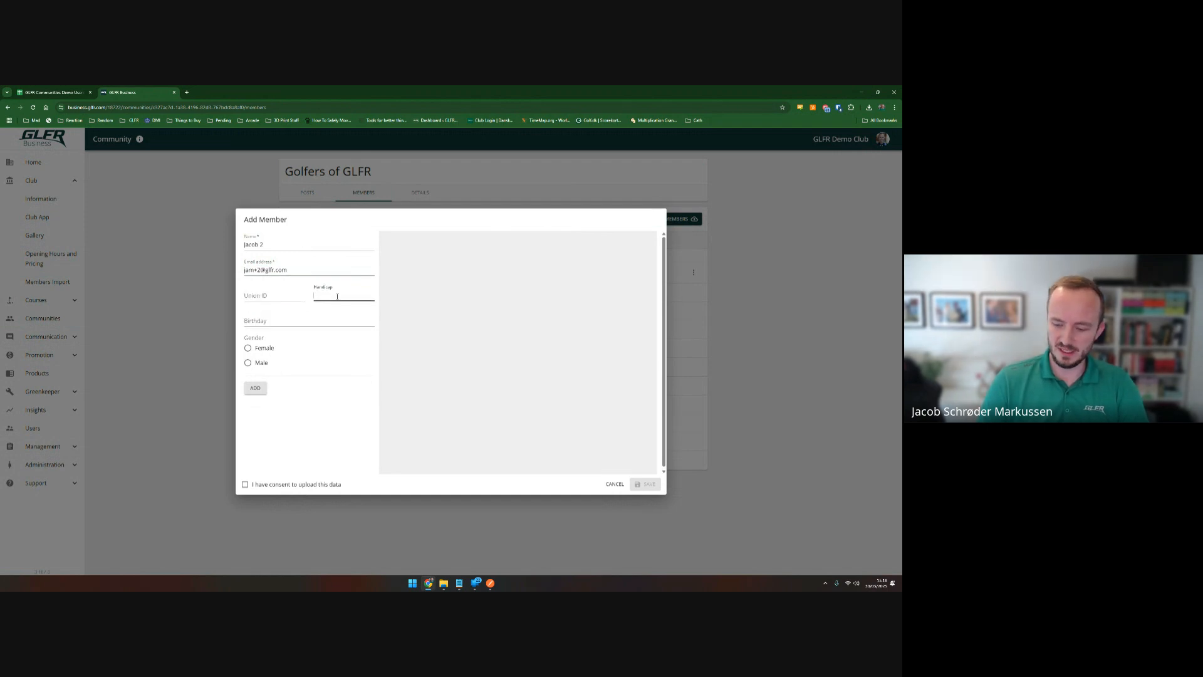
type("32")
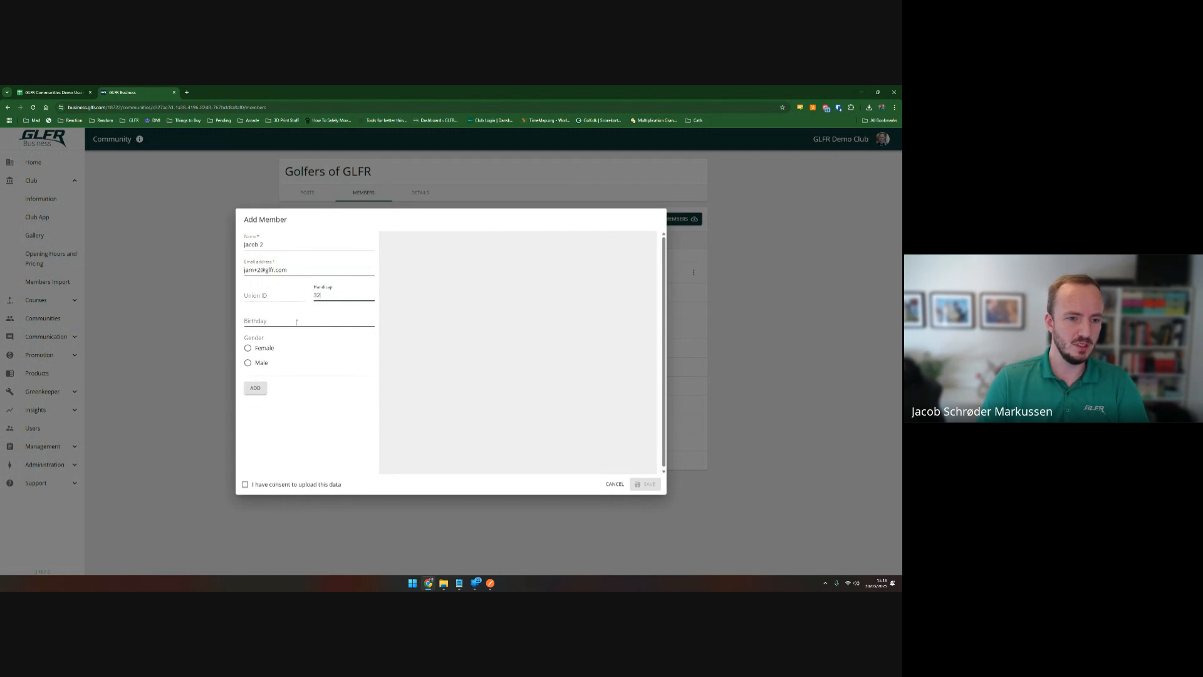
left_click(248, 362)
Add the member with upload consent, save with an invitation mail, then view the next member page.
left_click(262, 389)
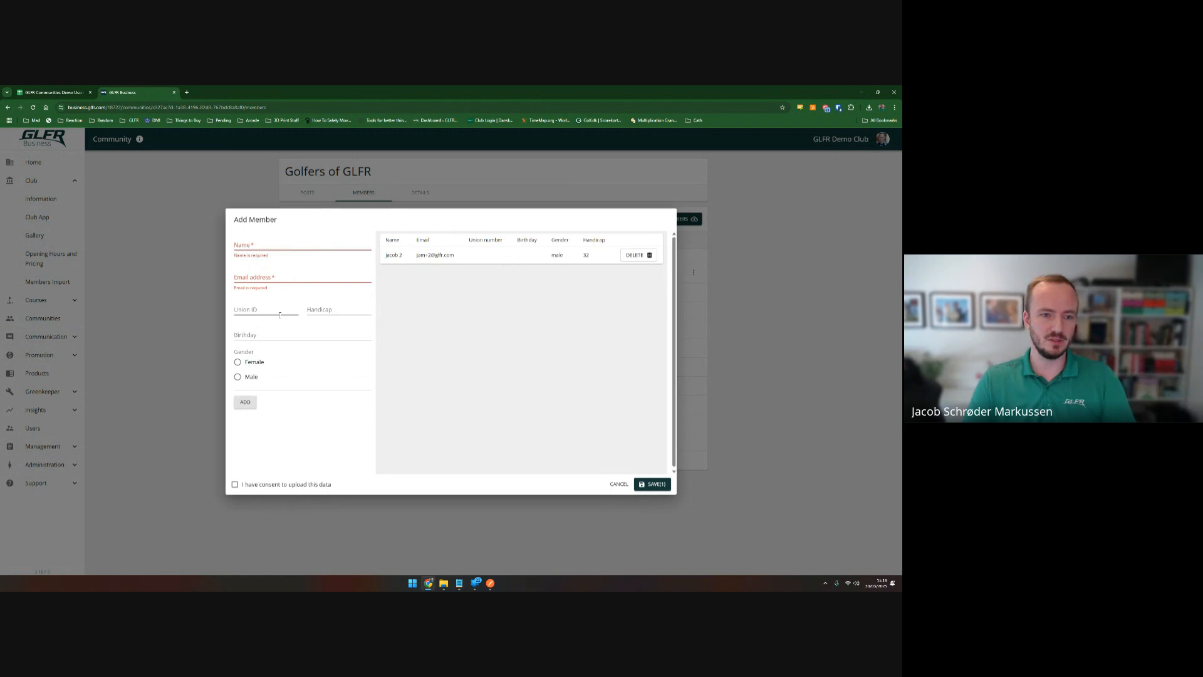
left_click(236, 485)
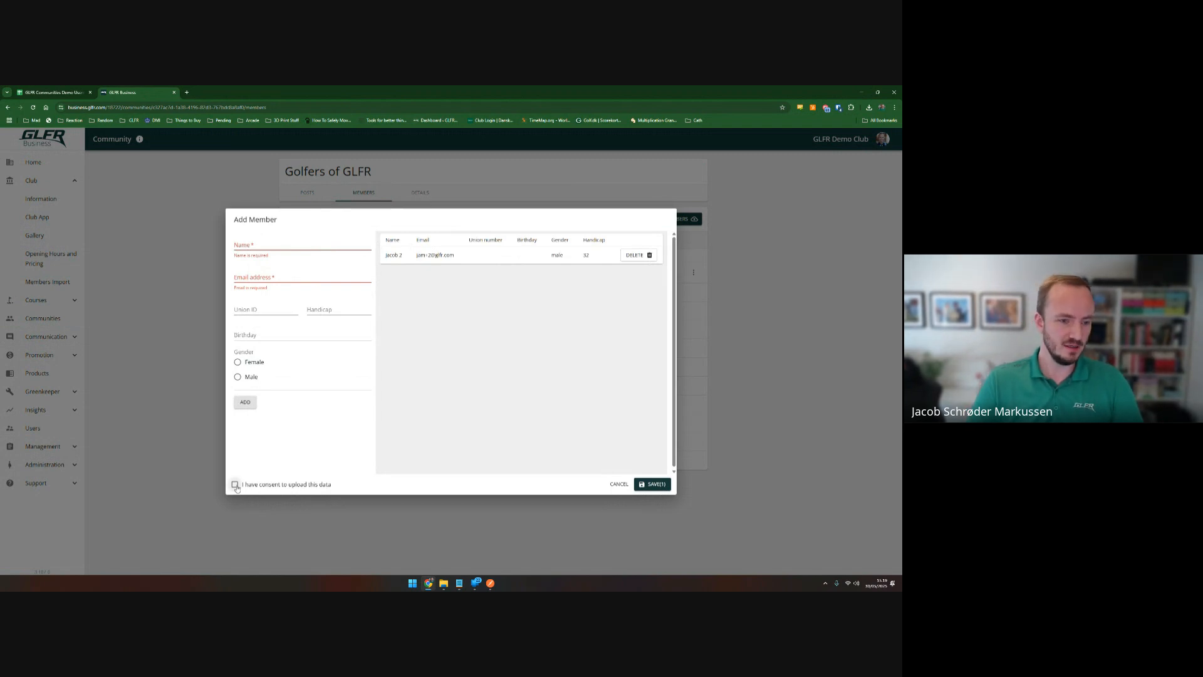
left_click(648, 481)
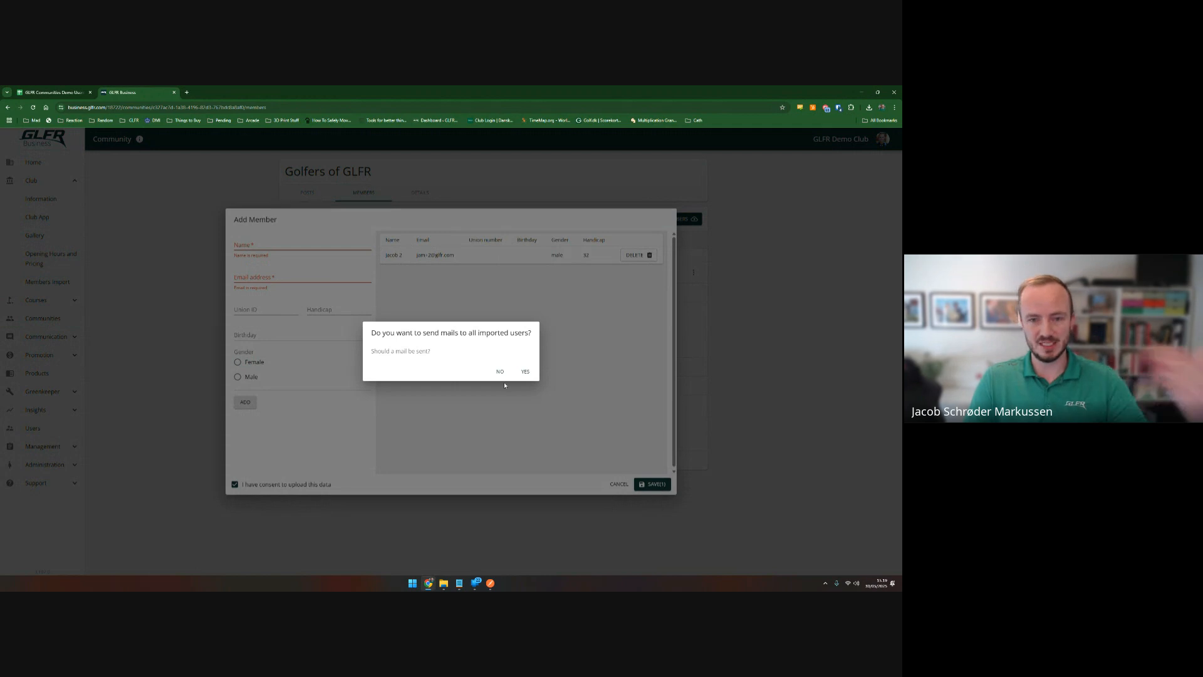
left_click(525, 371)
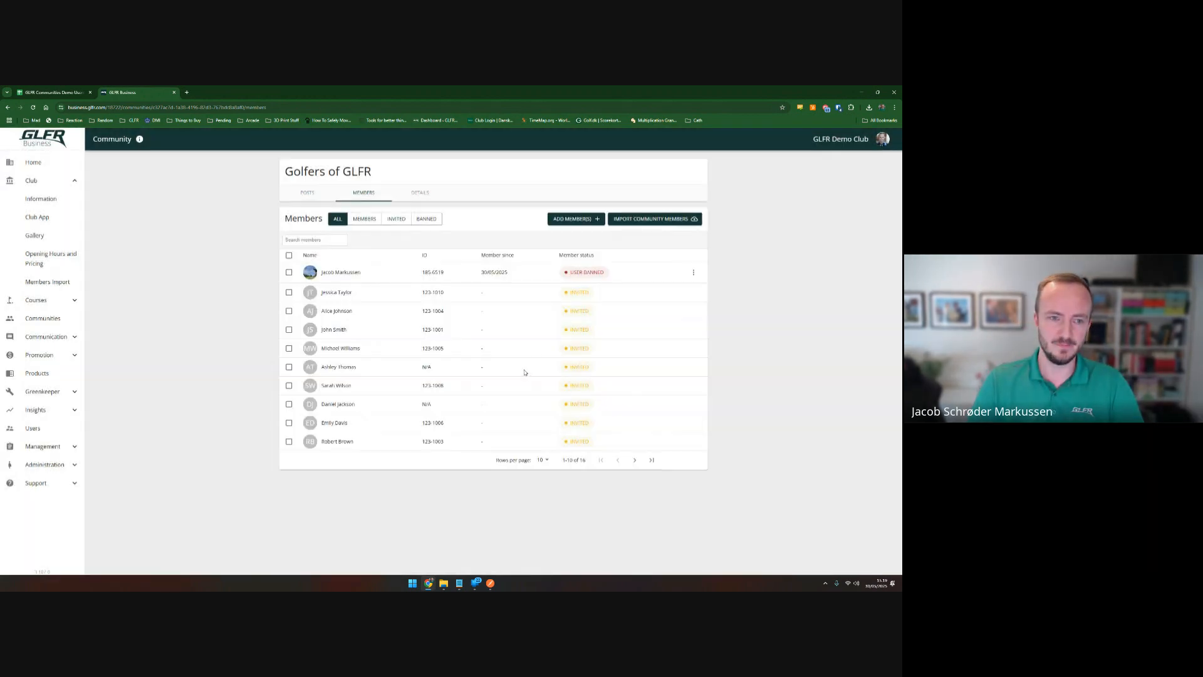
left_click(633, 460)
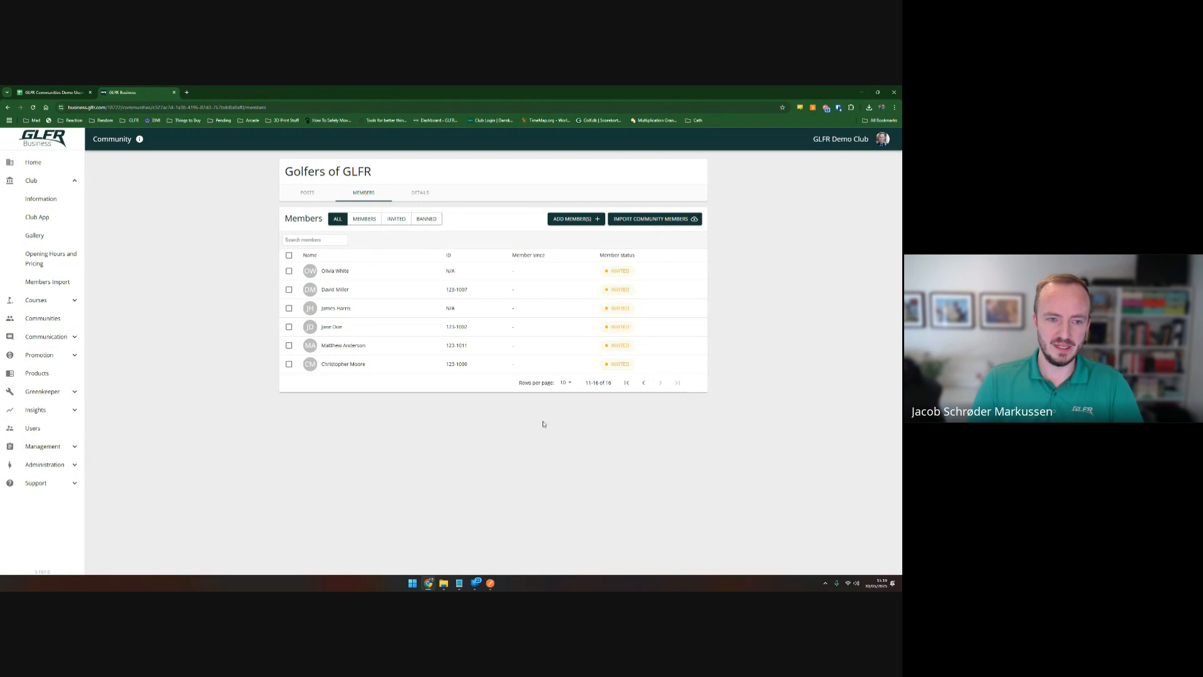
Go back to the first page of the Golfers of GLFR member list.
left_click(644, 382)
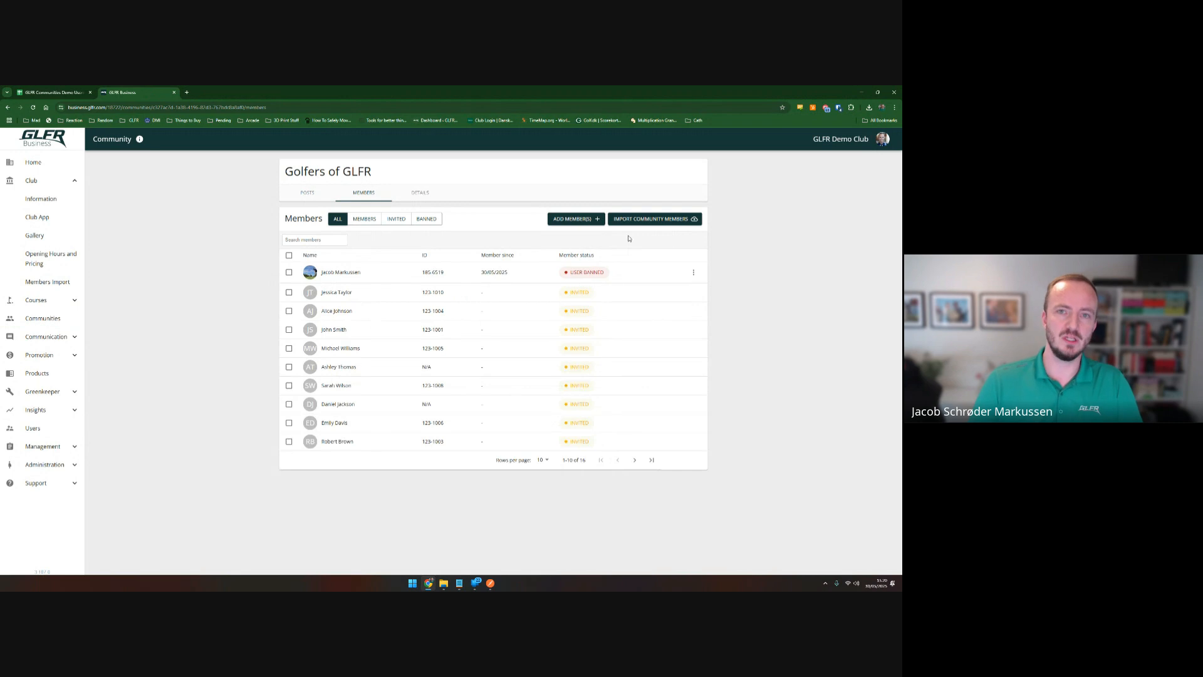
Select the first three invited members and confirm their removal, leaving 13 members.
left_click(289, 256)
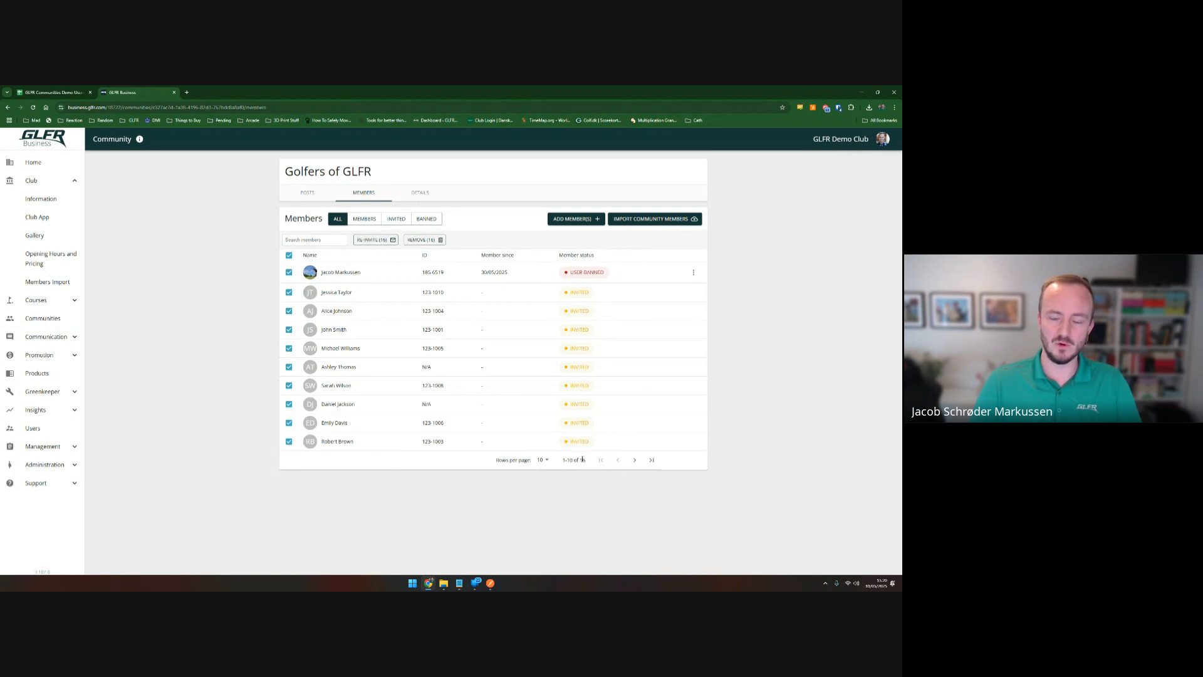
left_click(289, 255)
left_click(289, 292)
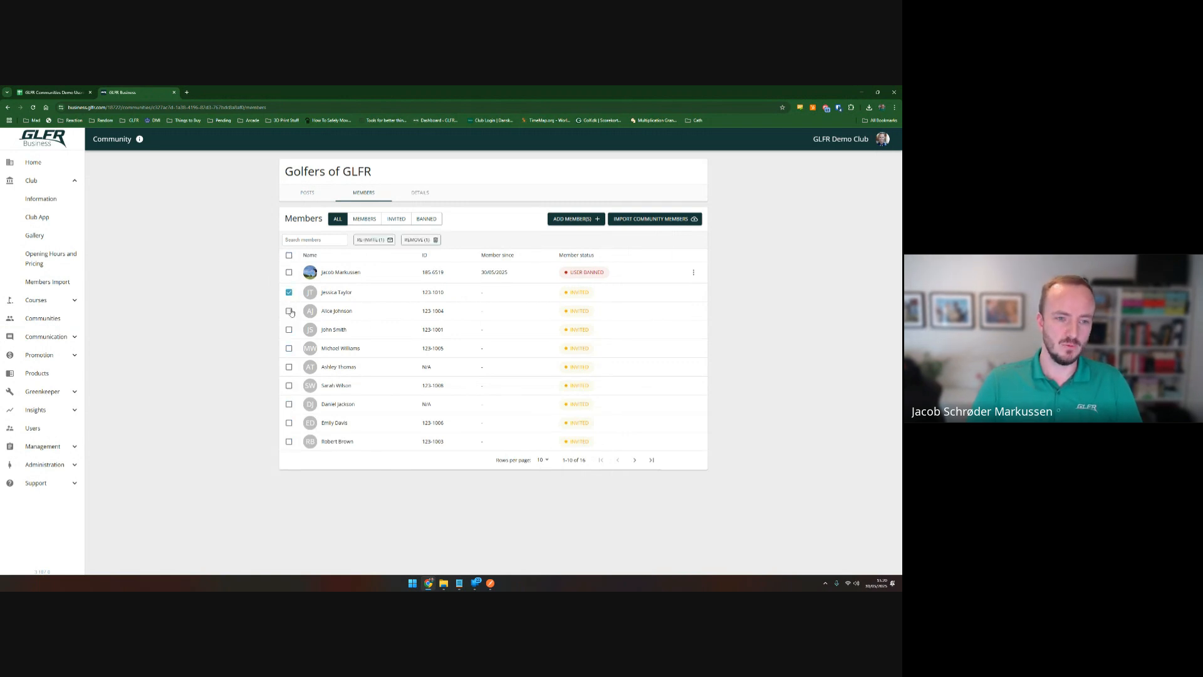
left_click(289, 311)
left_click(289, 329)
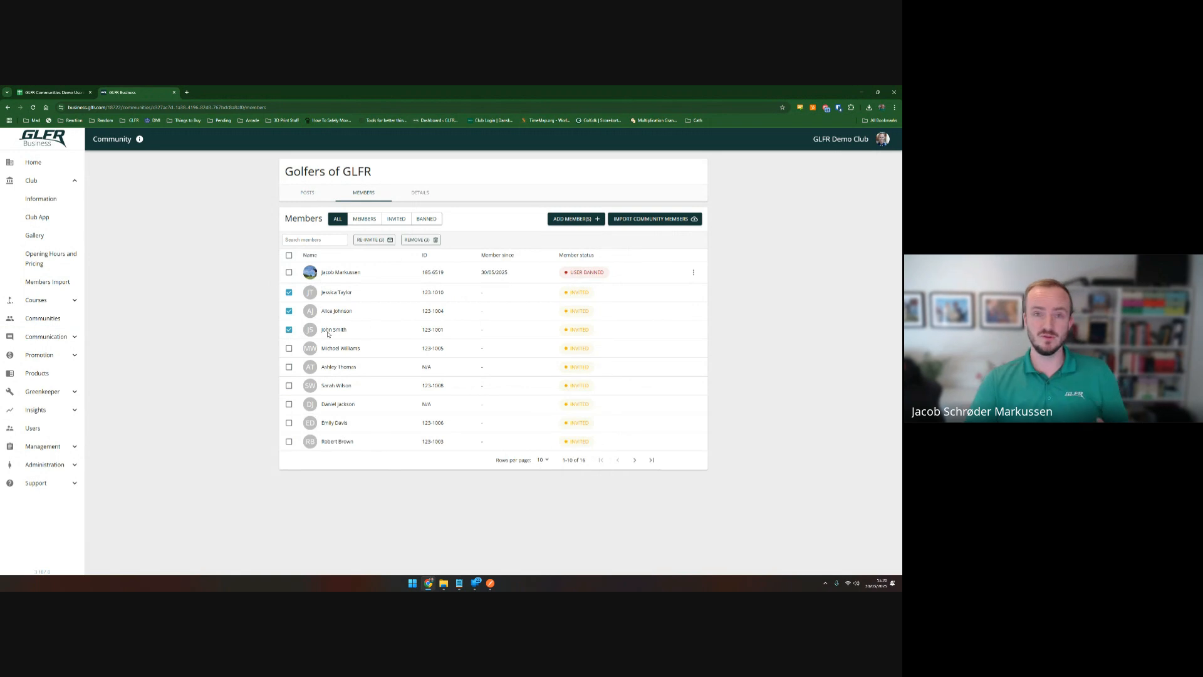
left_click(426, 240)
left_click(504, 372)
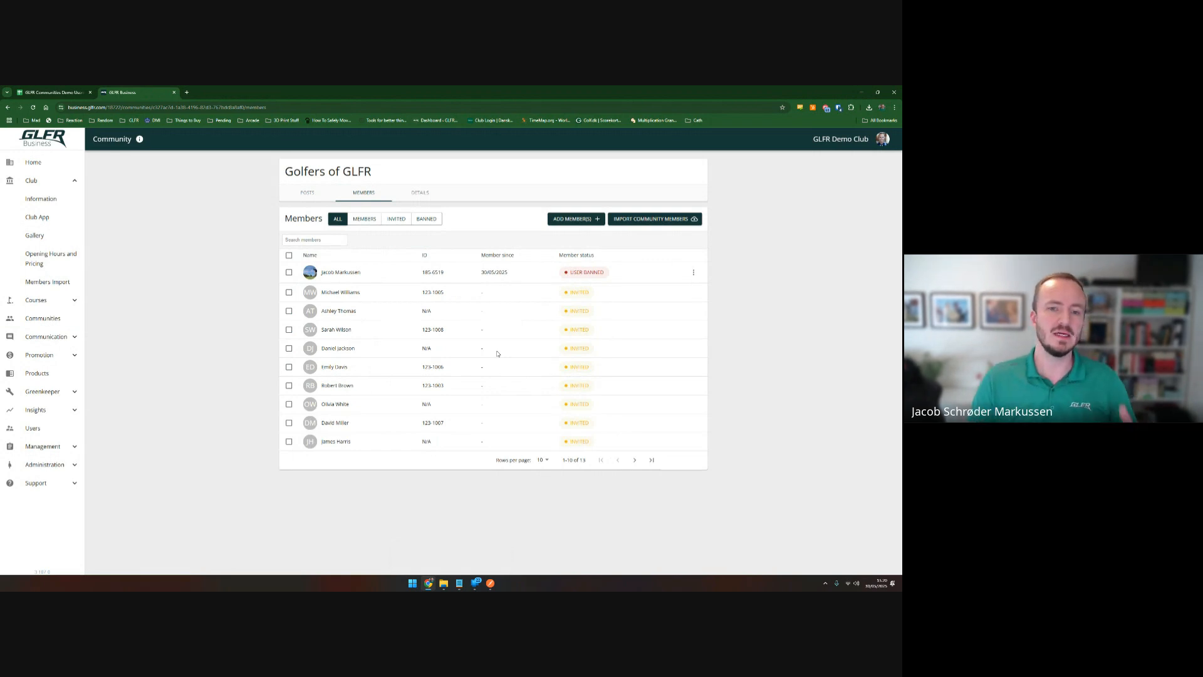
left_click(289, 292)
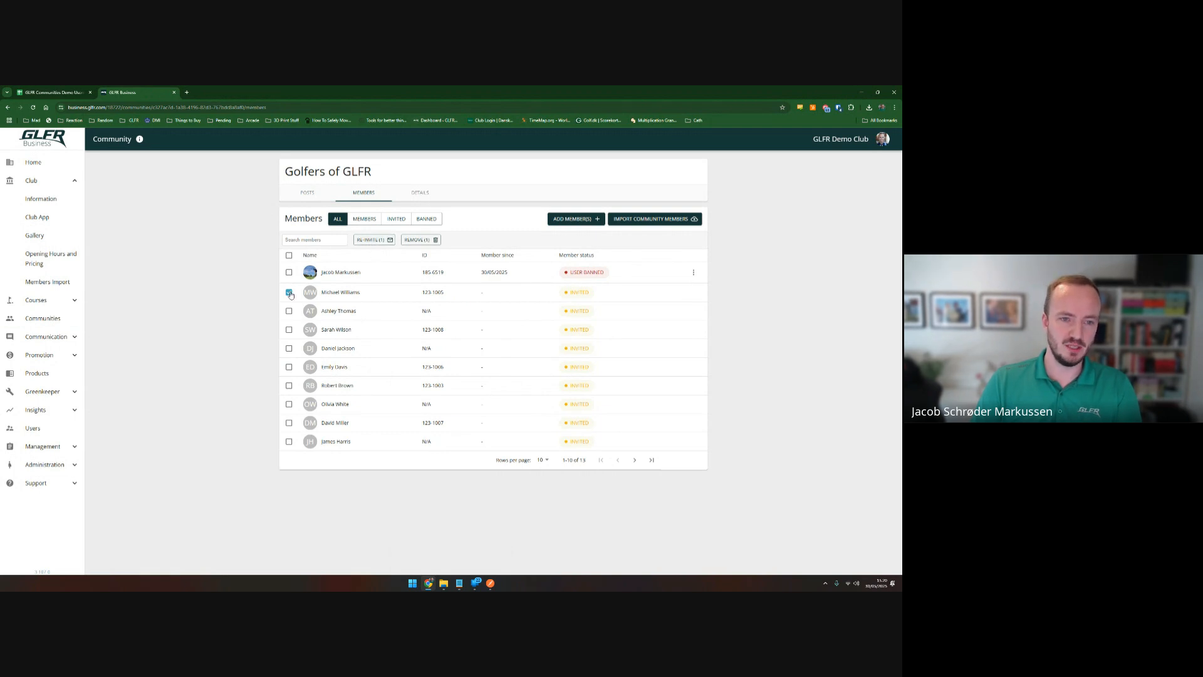
left_click(367, 241)
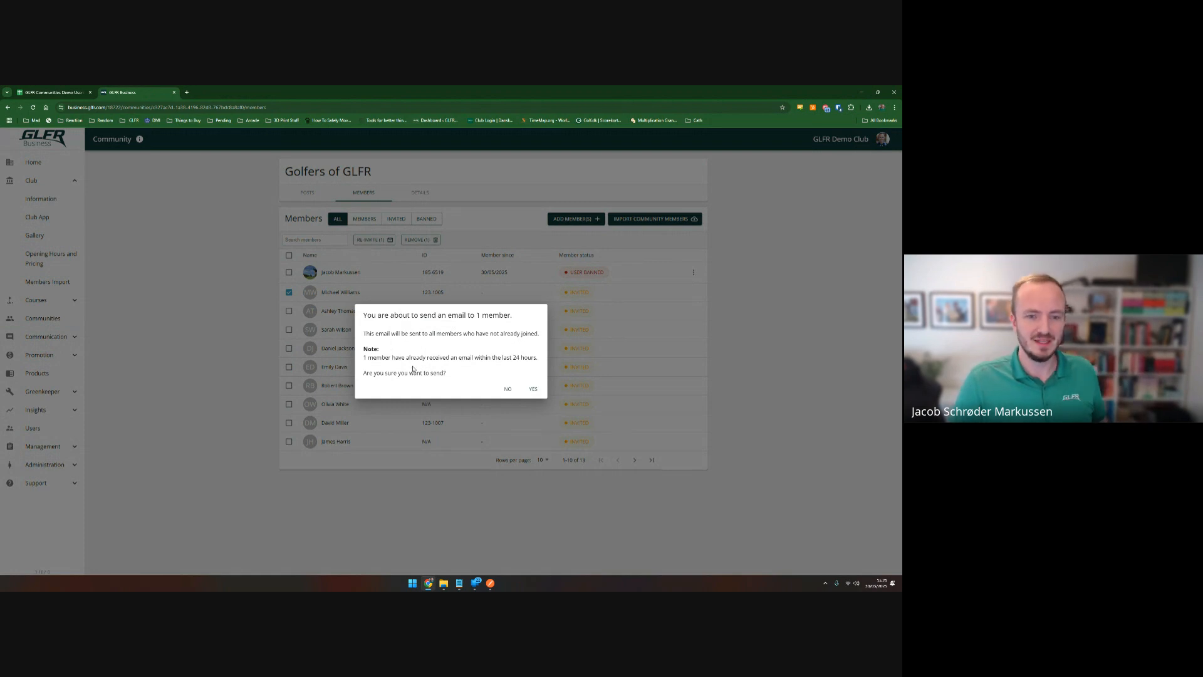
left_click(507, 389)
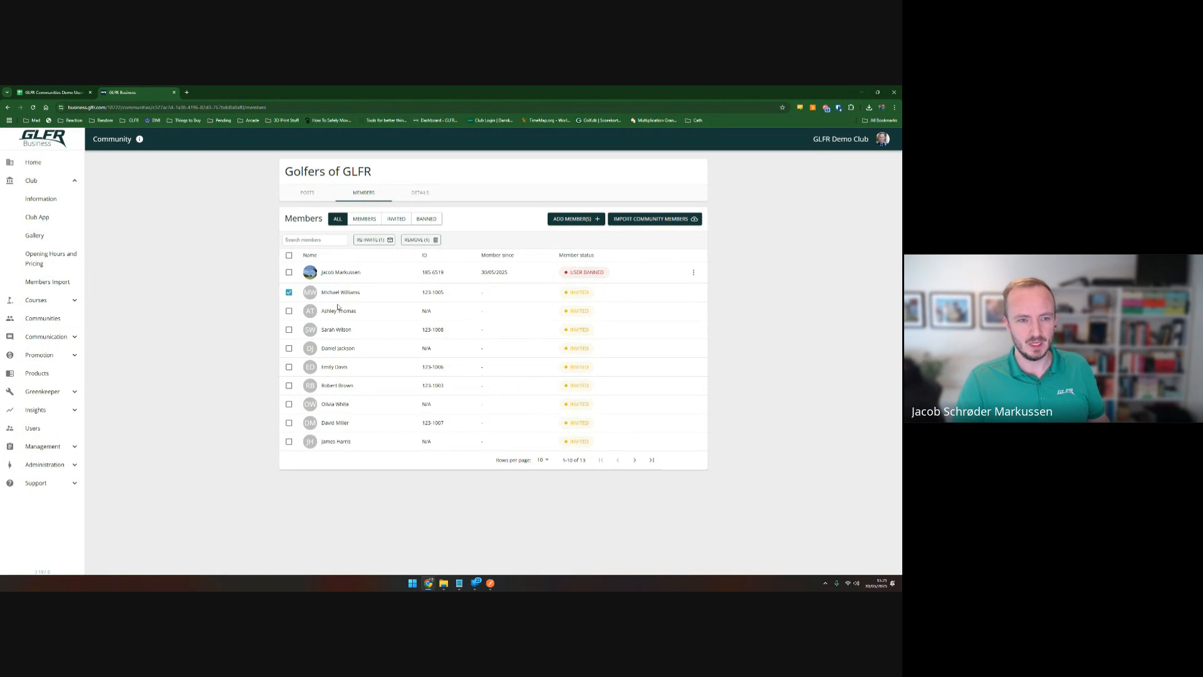
left_click(289, 292)
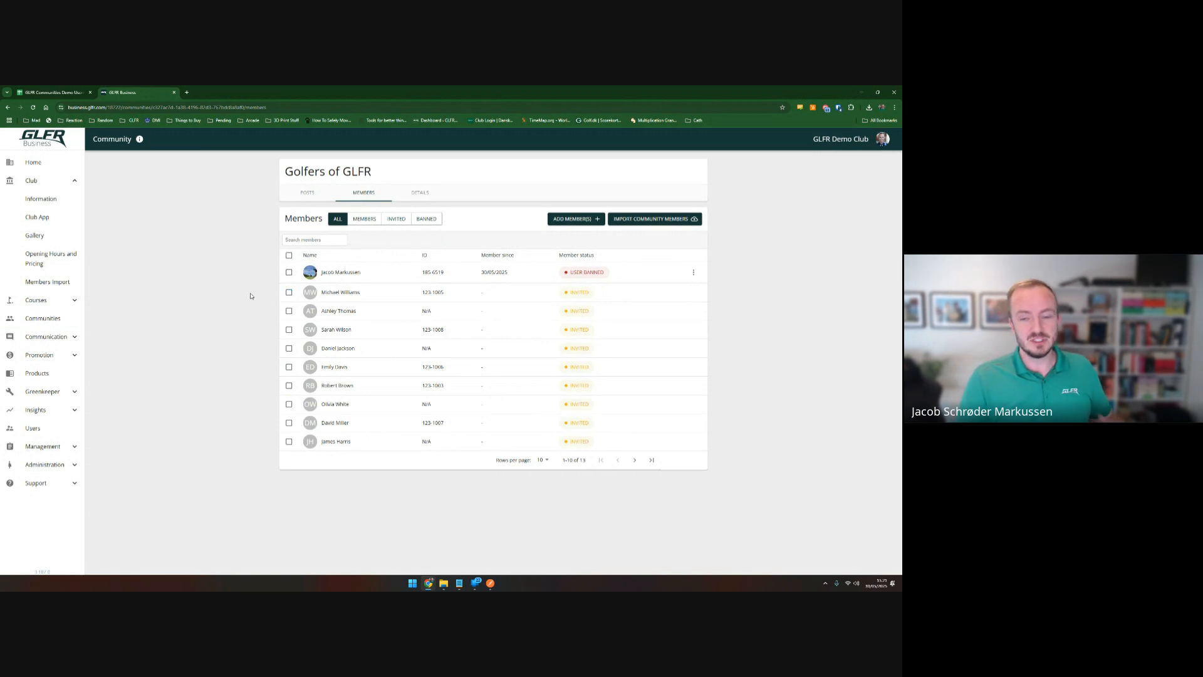